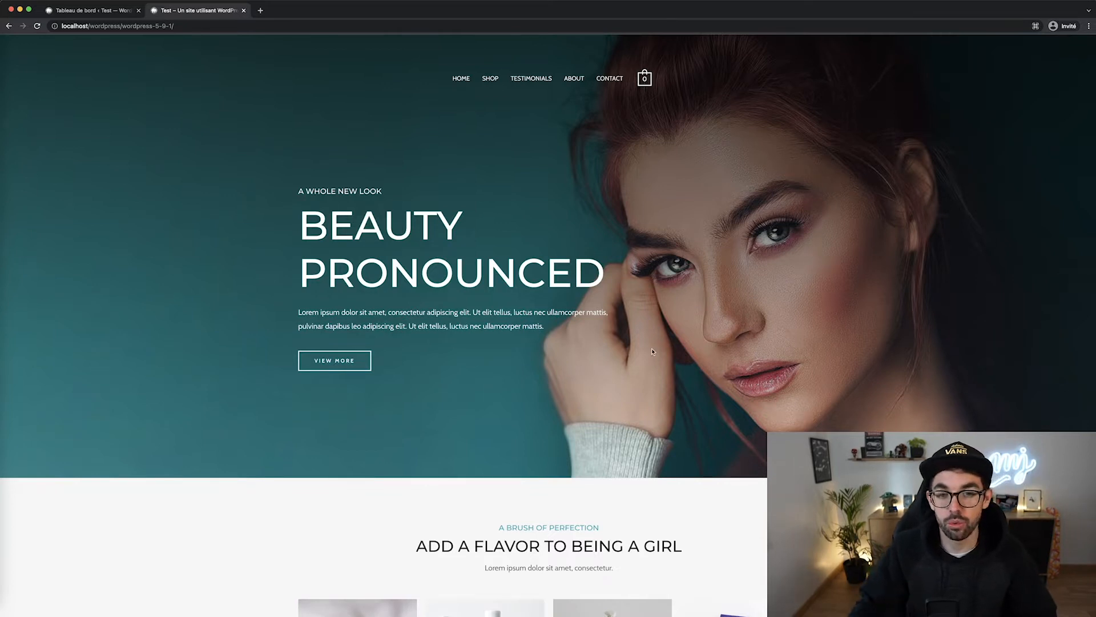
# - Look through the shop's home page, from the hero banner through the product grid to the promotional and service sections
pyautogui.scroll(-6, 670, 380)
pyautogui.scroll(-3, 803, 334)
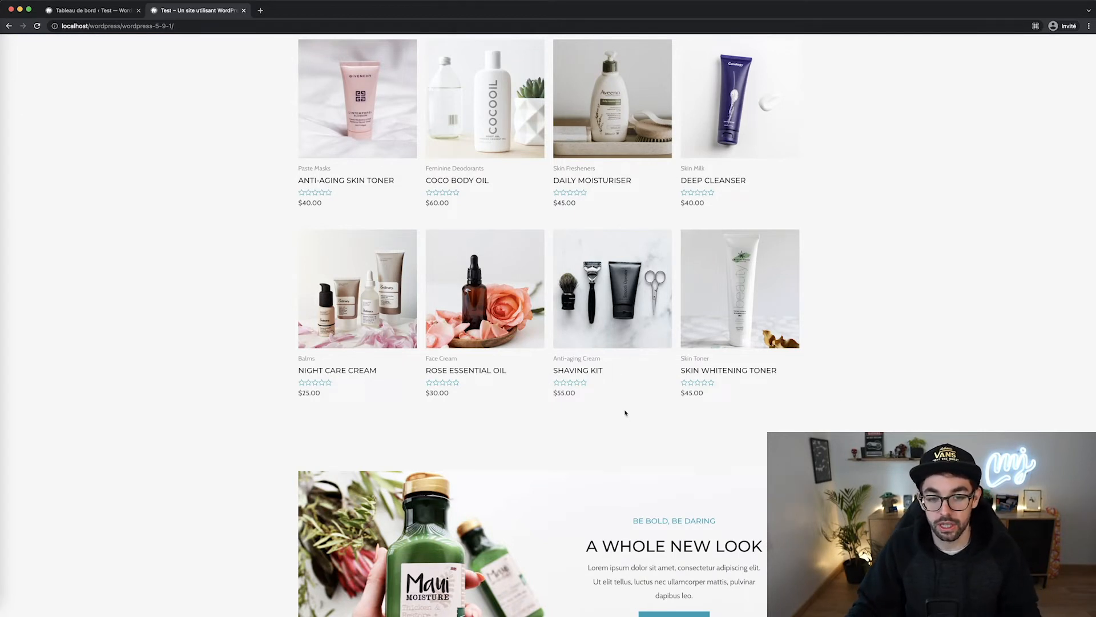
pyautogui.scroll(-2, 625, 412)
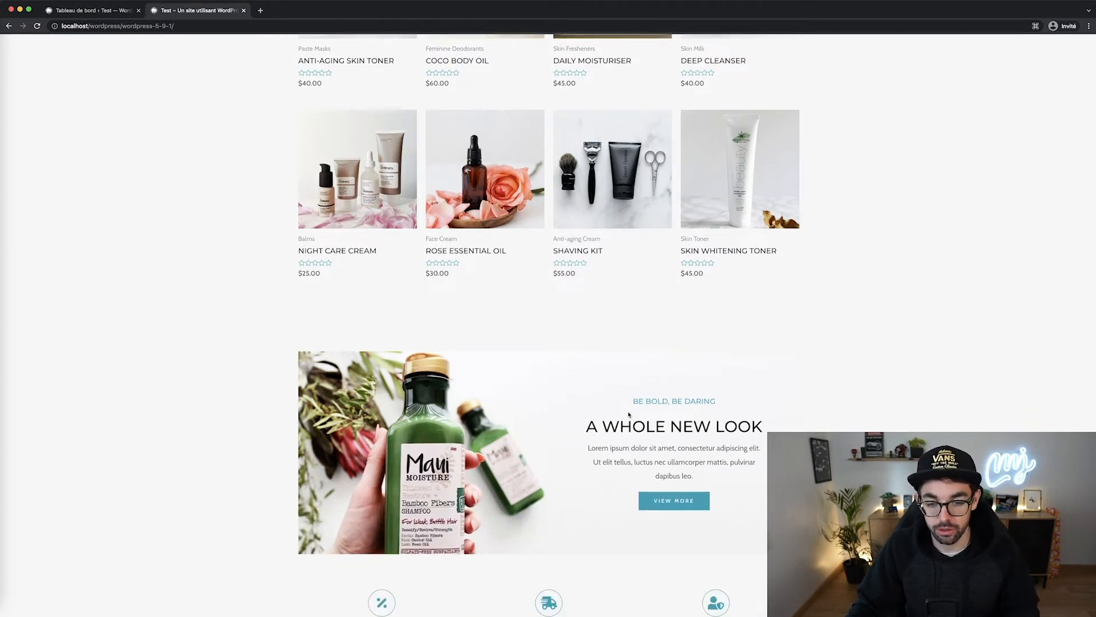
pyautogui.scroll(-3, 628, 414)
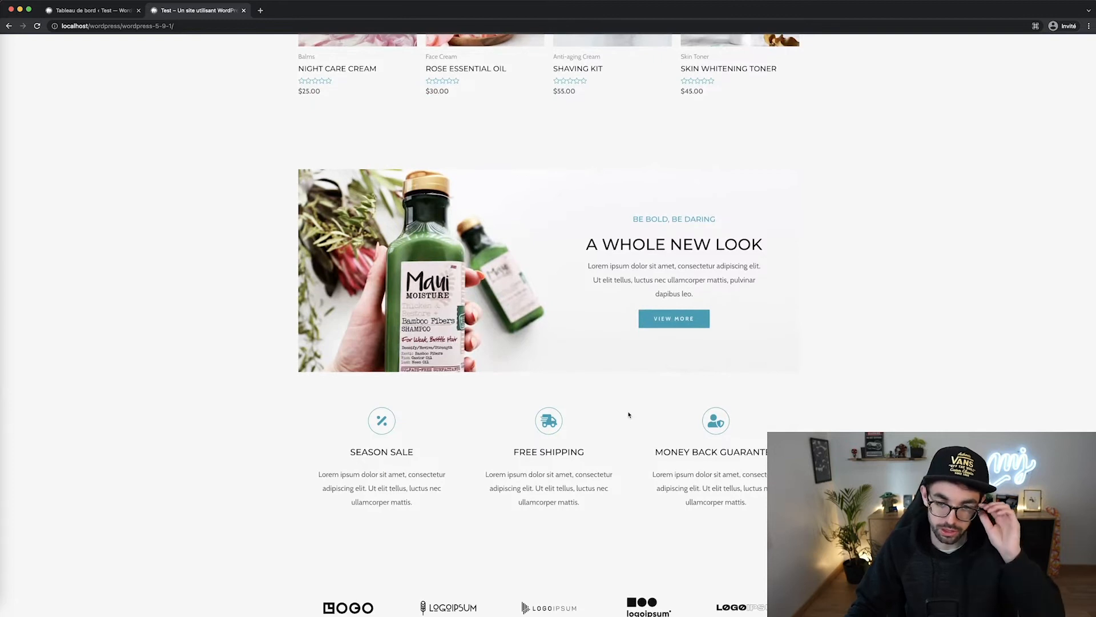
pyautogui.scroll(9, 628, 415)
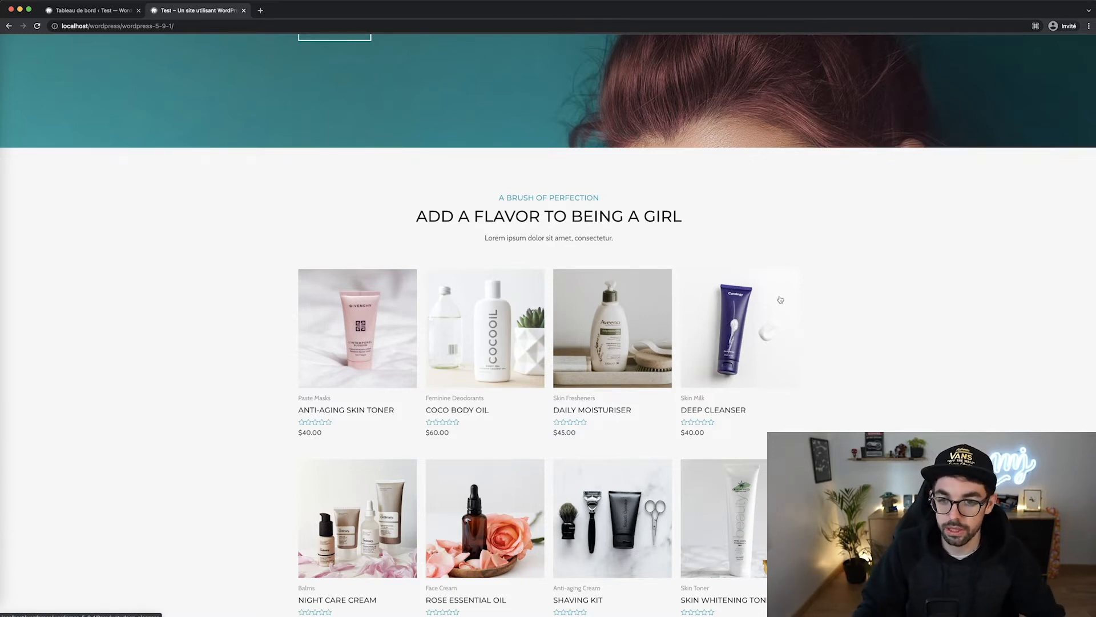
pyautogui.scroll(3, 780, 300)
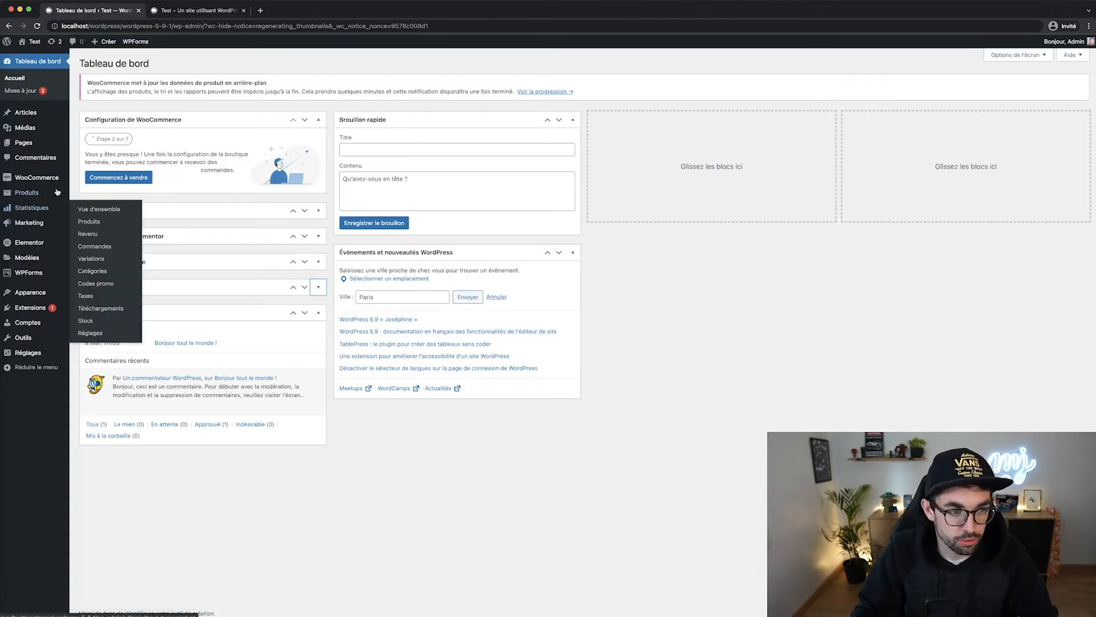
# - Search the WordPress plugin directory for "wishlist" and look through the resulting plugins
pyautogui.click(31, 309)
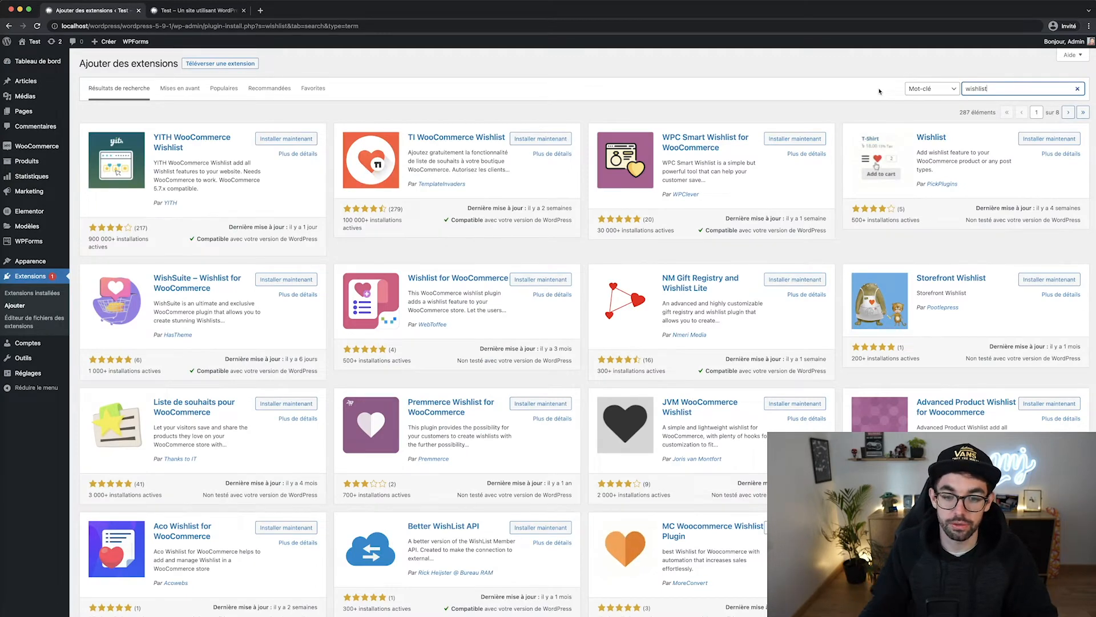
pyautogui.scroll(-15, 817, 277)
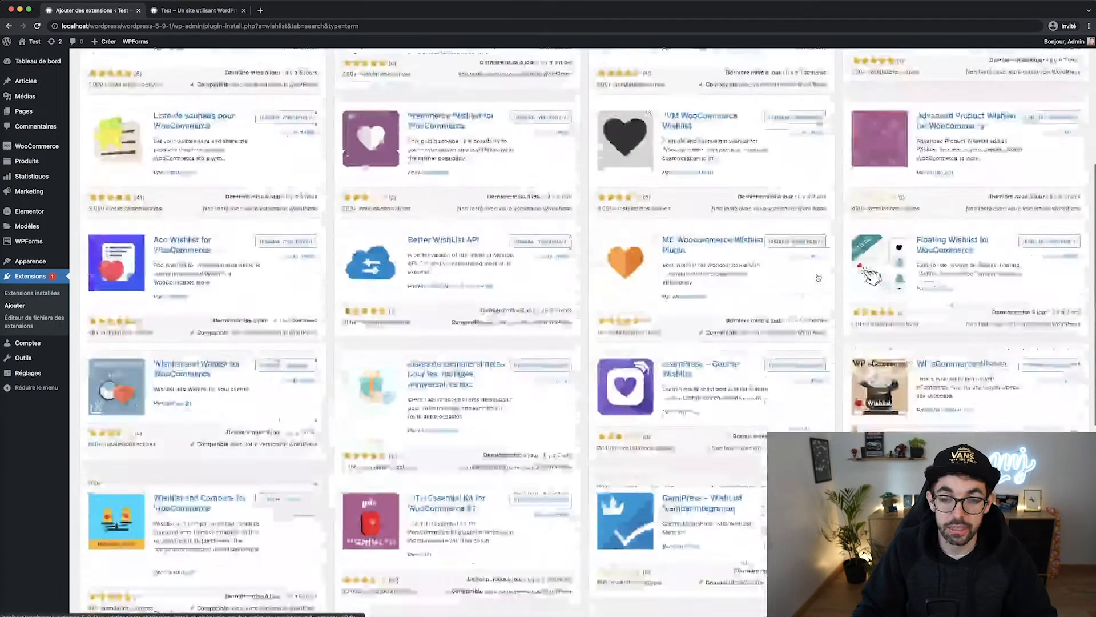
pyautogui.scroll(-3, 817, 277)
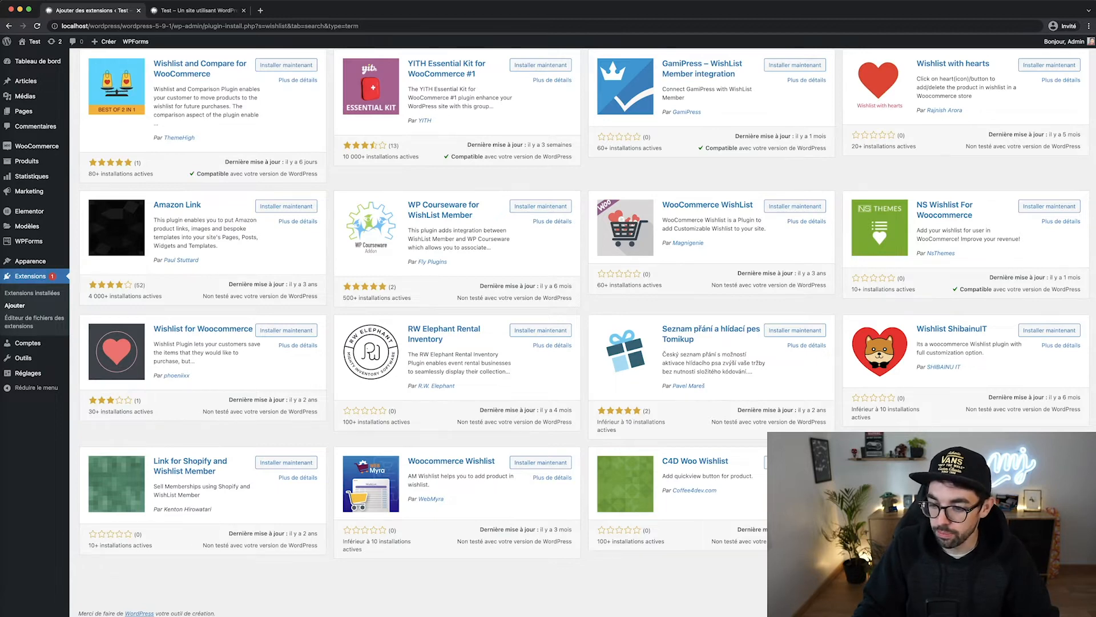
pyautogui.scroll(15, 661, 301)
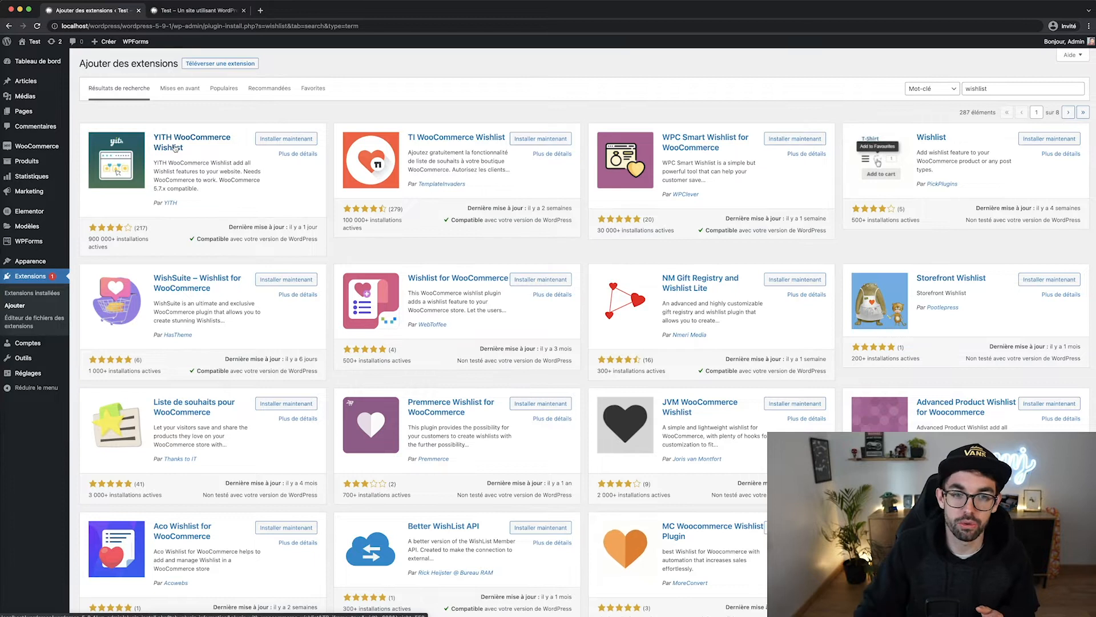
# - Examine the screenshots in the TI WooCommerce Wishlist plugin's details, including its style options and wishlist pages, and close the details
pyautogui.click(435, 140)
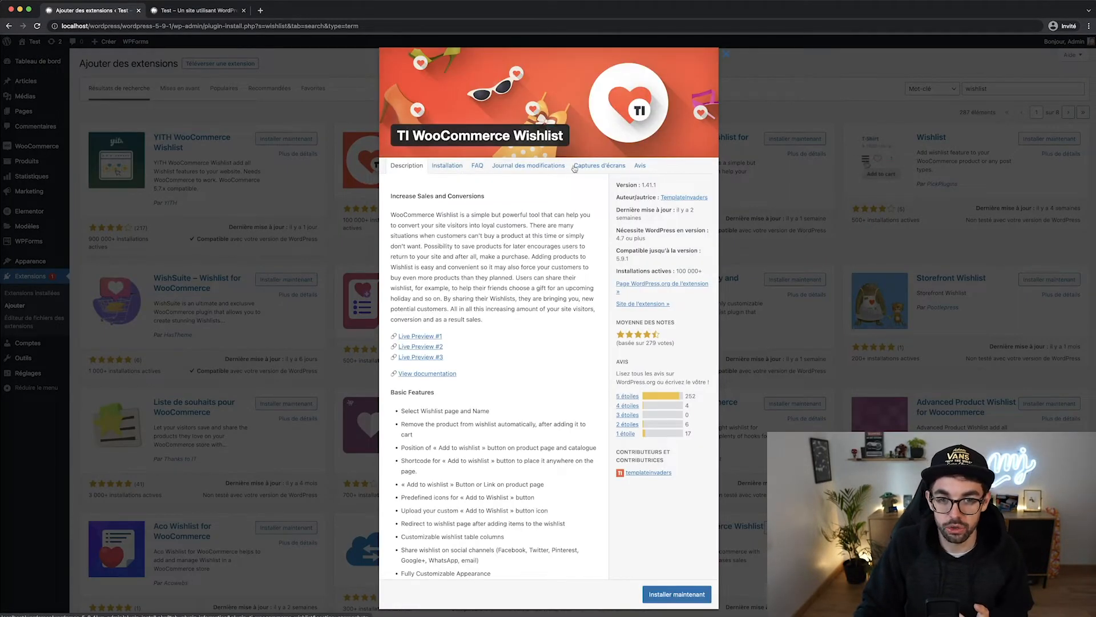
pyautogui.click(574, 167)
pyautogui.scroll(-6, 501, 269)
pyautogui.scroll(-6, 501, 269)
pyautogui.scroll(-10, 502, 269)
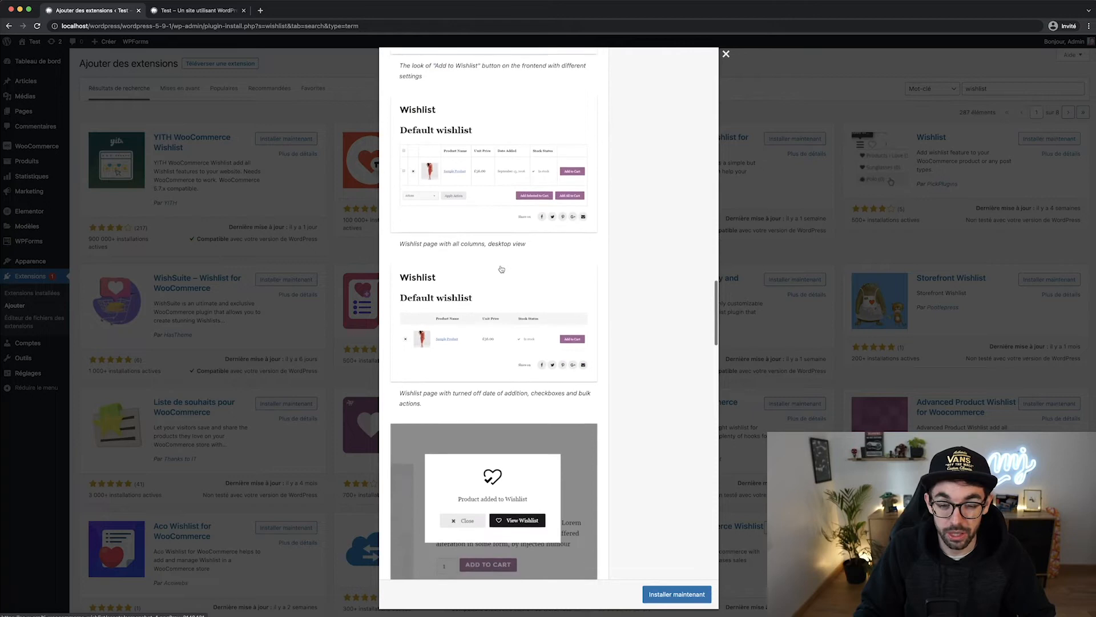
pyautogui.scroll(10, 501, 269)
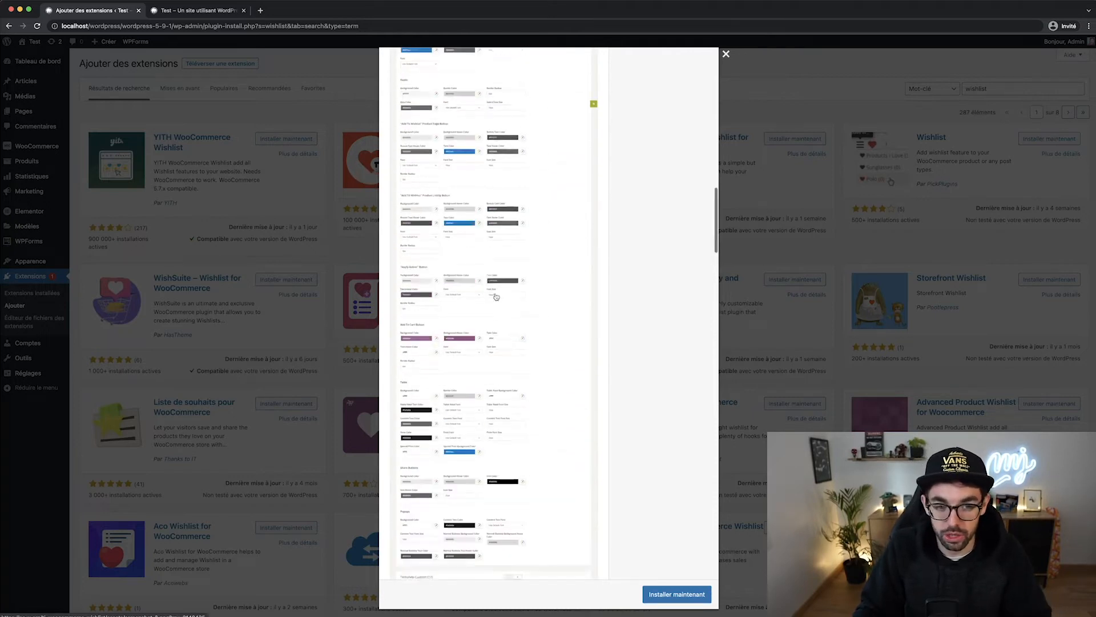
pyautogui.scroll(1, 496, 297)
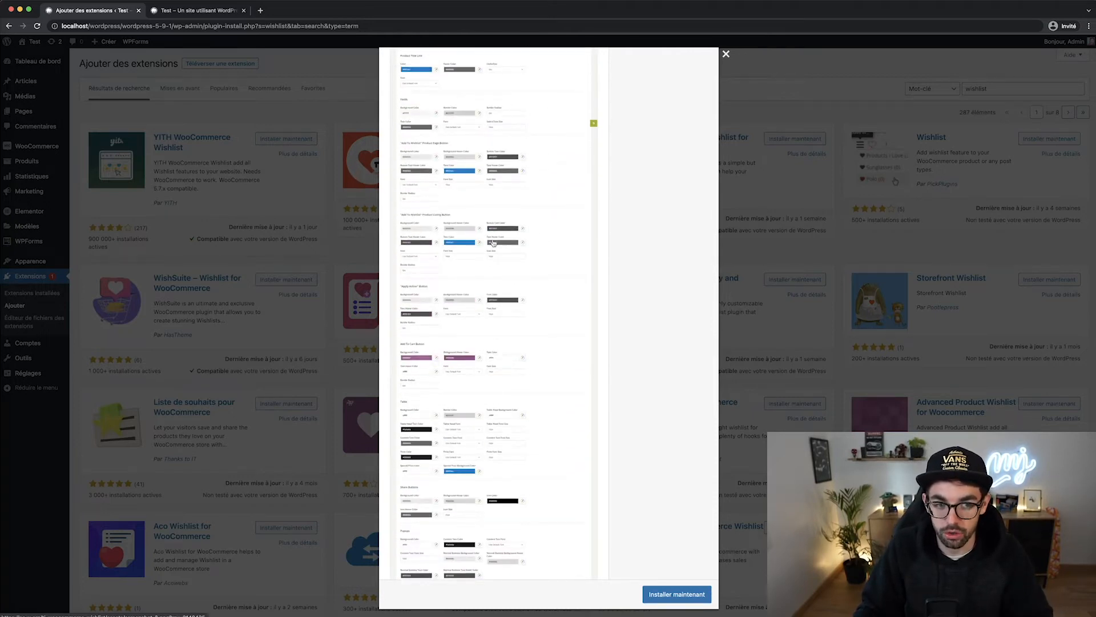
pyautogui.scroll(5, 503, 217)
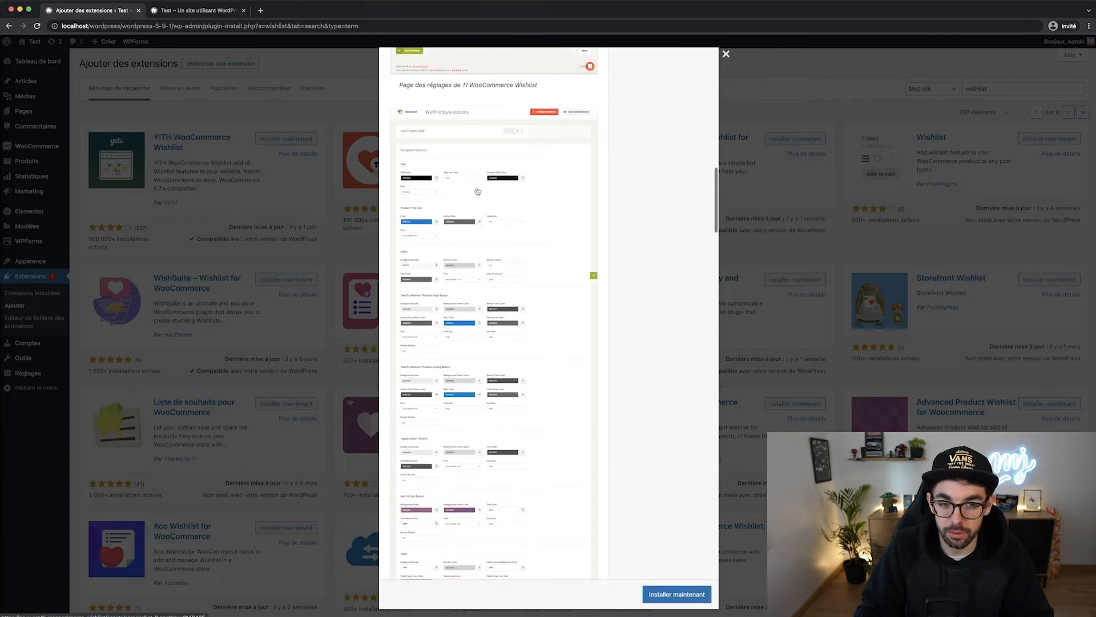
pyautogui.scroll(-6, 479, 188)
pyautogui.click(281, 137)
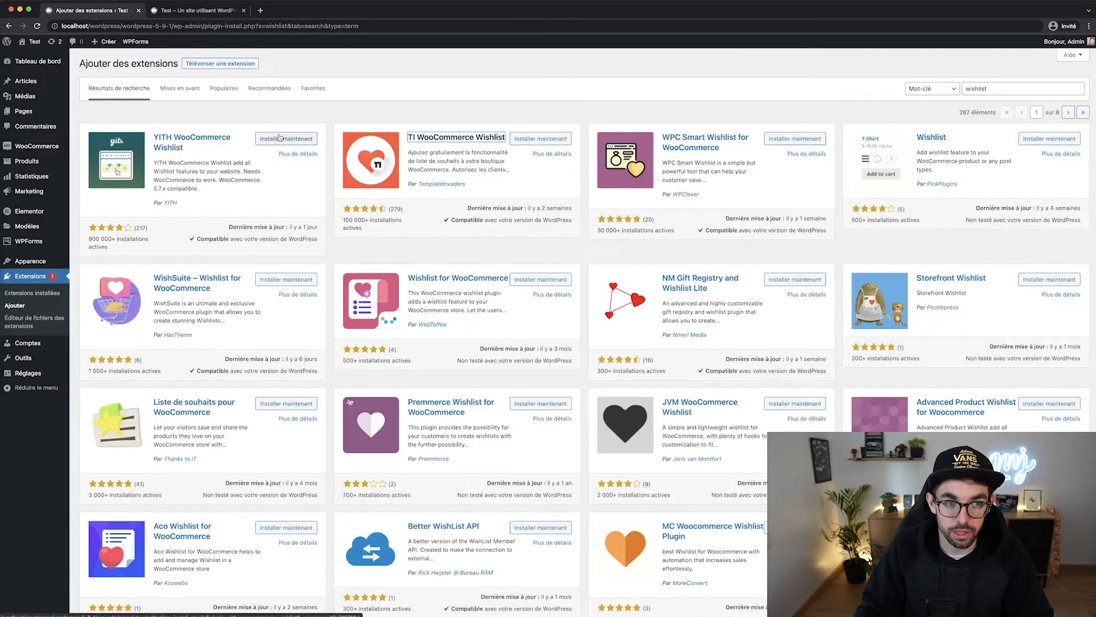
# - Install and activate the YITH WooCommerce Wishlist plugin
pyautogui.click(279, 138)
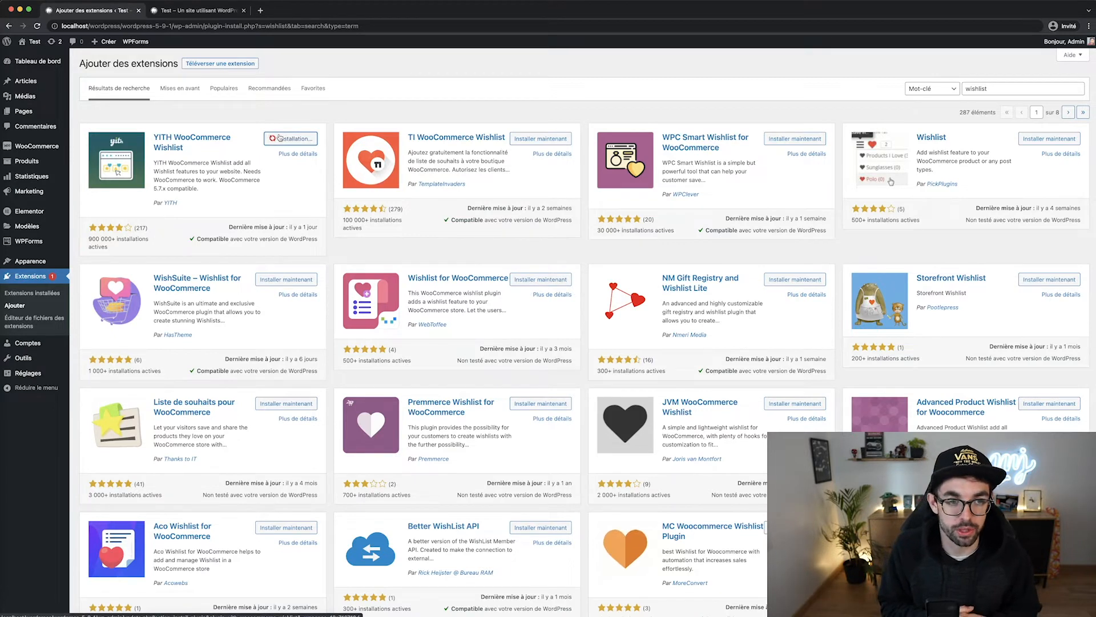
pyautogui.click(304, 138)
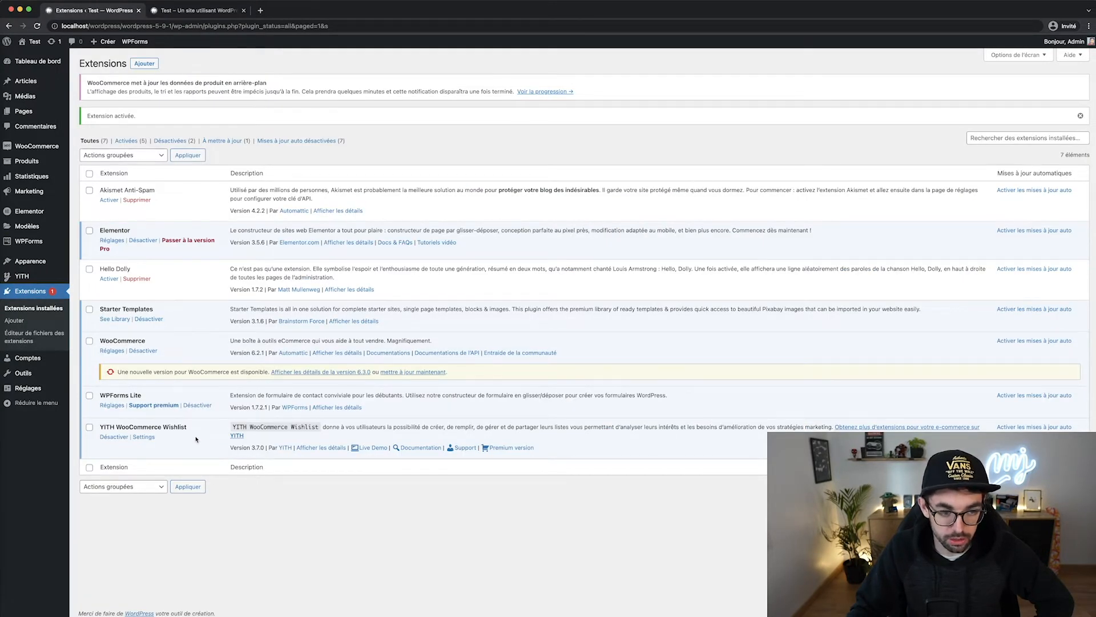
pyautogui.moveTo(178, 428); pyautogui.dragTo(105, 428)
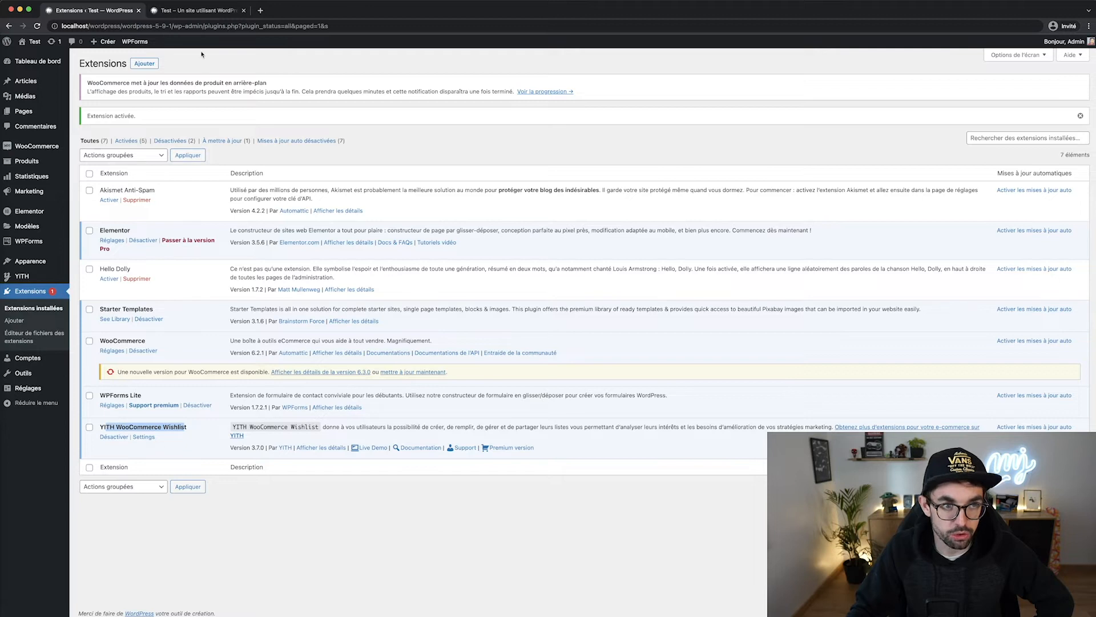
# - Reload the storefront, open the Anti-aging Skin Toner product and add it to the wishlist
pyautogui.click(188, 7)
pyautogui.click(36, 26)
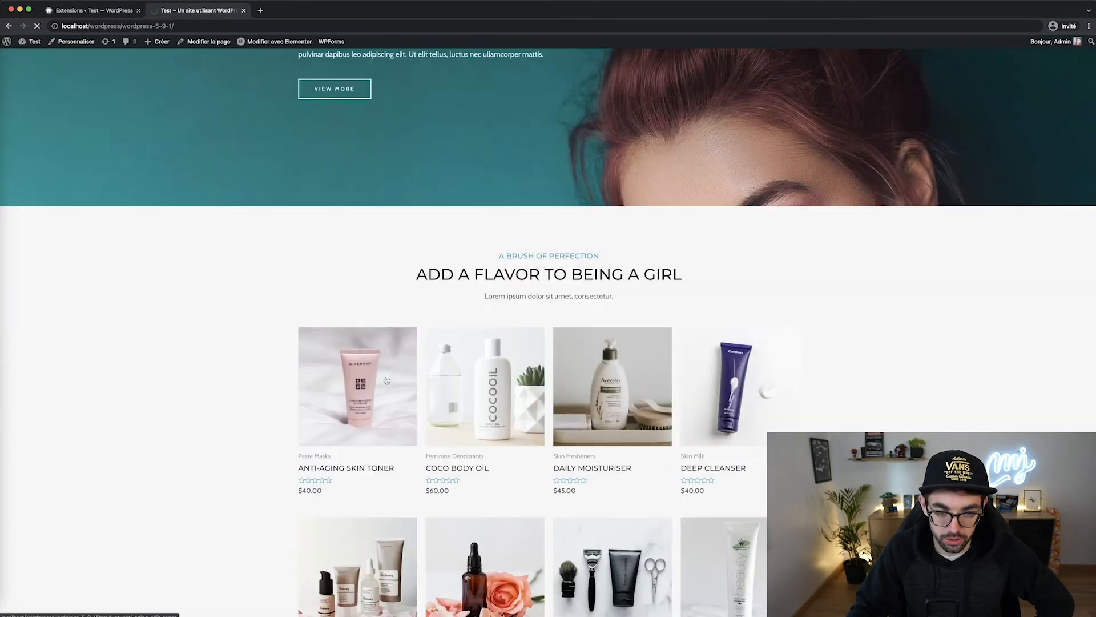
pyautogui.click(387, 380)
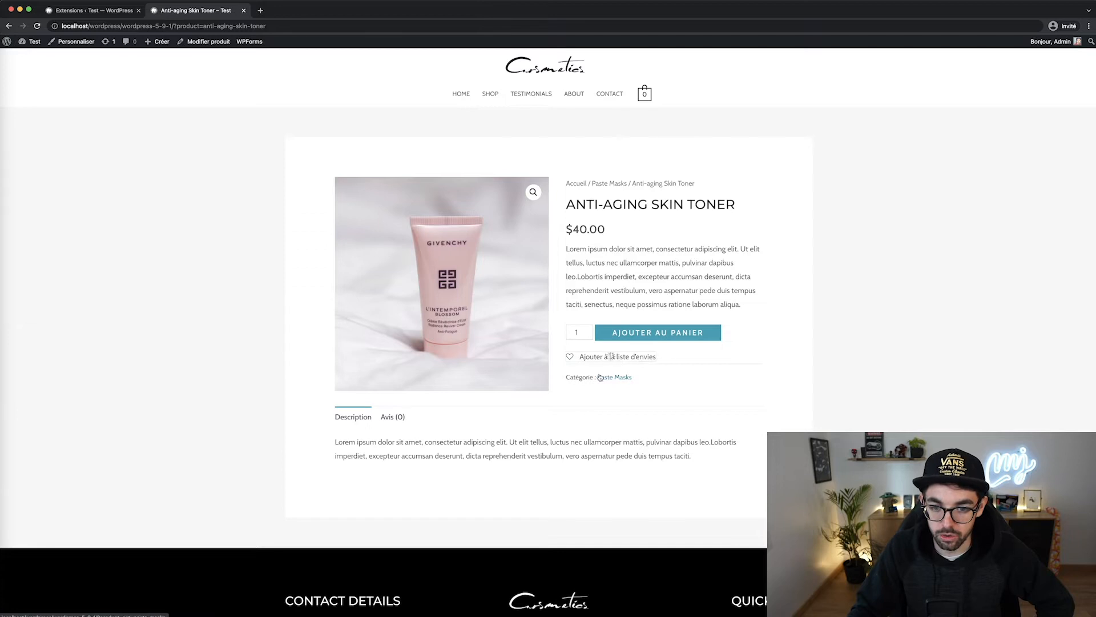
pyautogui.click(606, 356)
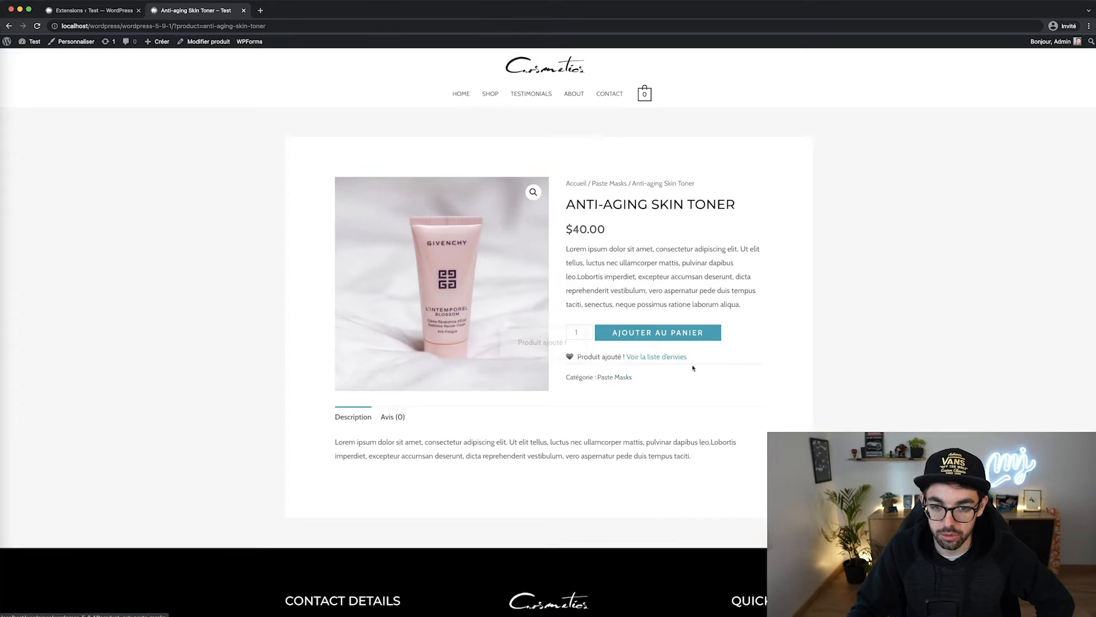
# - View the wishlist page, open its title for editing and save it as "Ma liste de souhait"
pyautogui.click(649, 360)
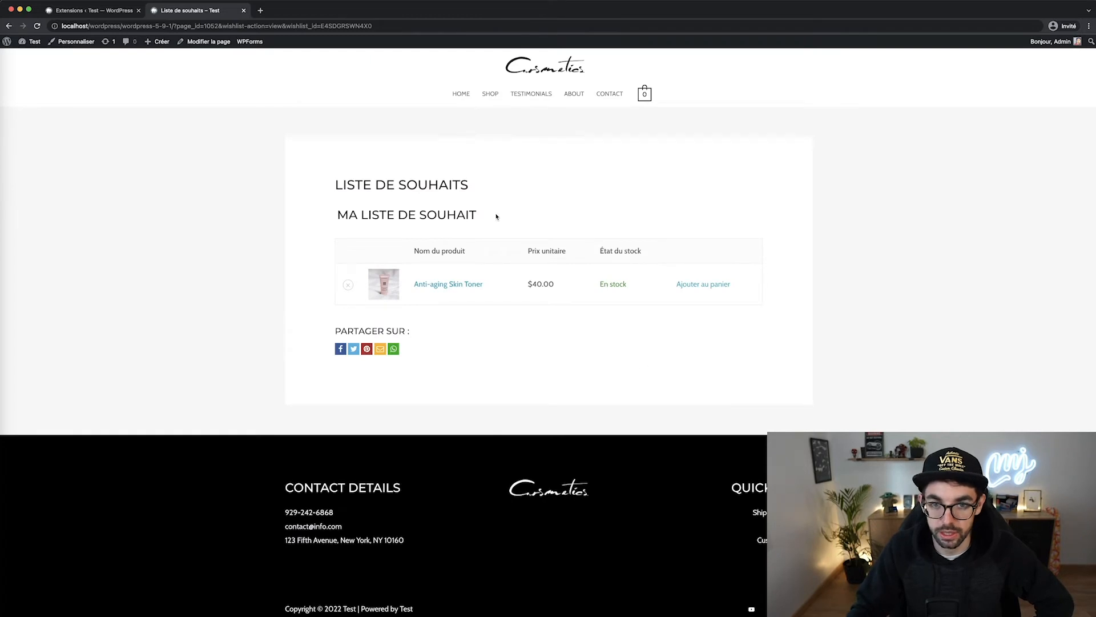
pyautogui.moveTo(460, 214)
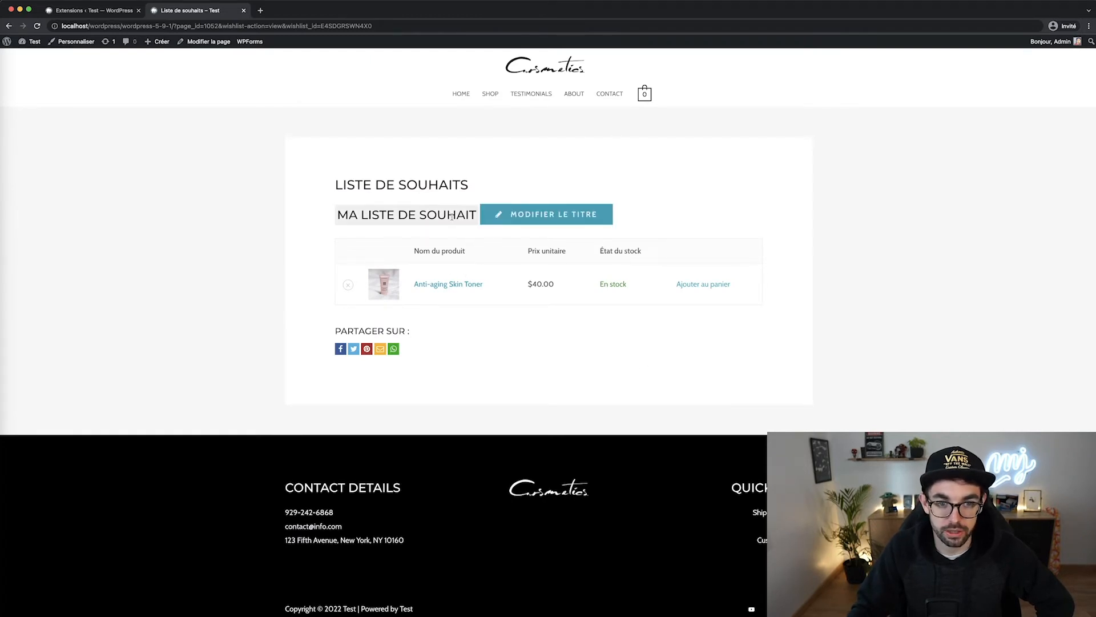
pyautogui.click(502, 217)
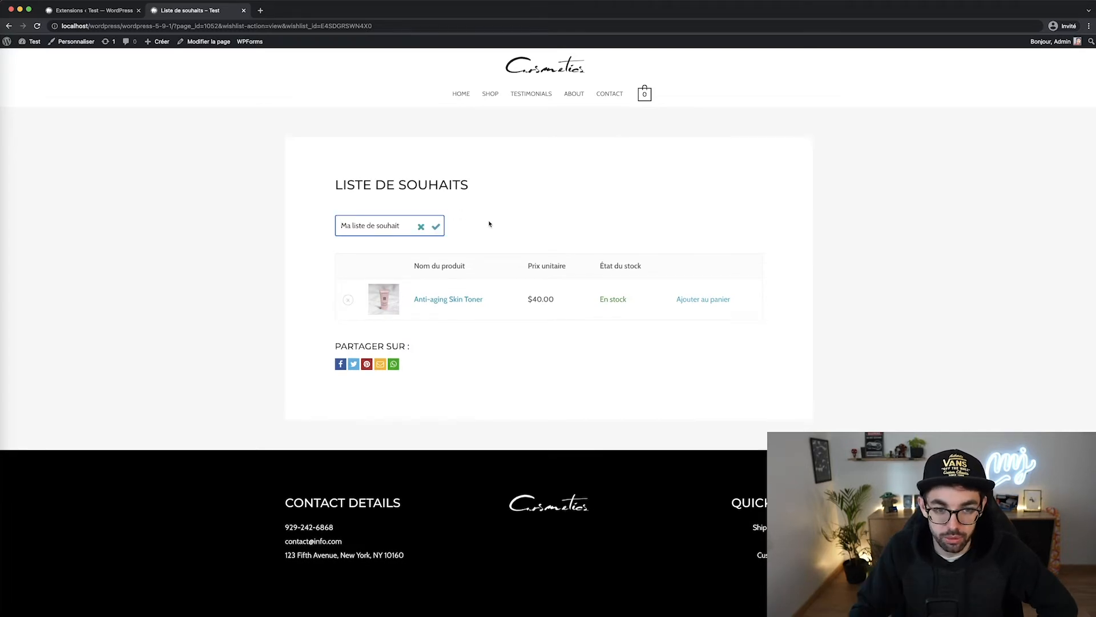
pyautogui.click(490, 227)
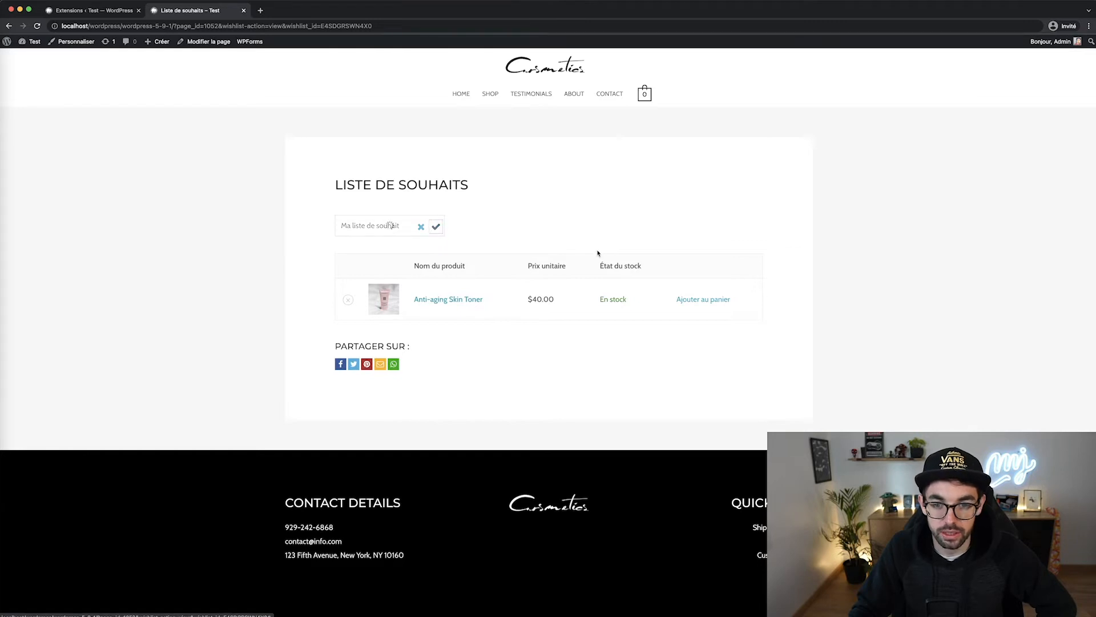
pyautogui.click(444, 229)
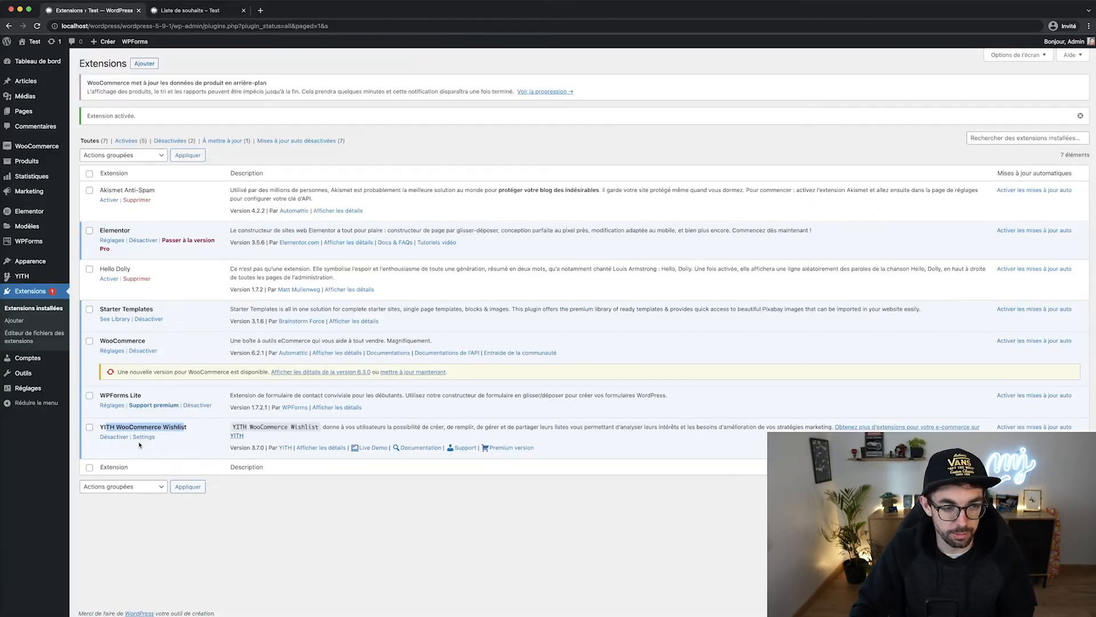
# - In the YITH Wishlist settings, enable showing "Ajouter à la liste de souhaits" in the product loop, positioned "Au-dessus de l'image"
pyautogui.click(143, 438)
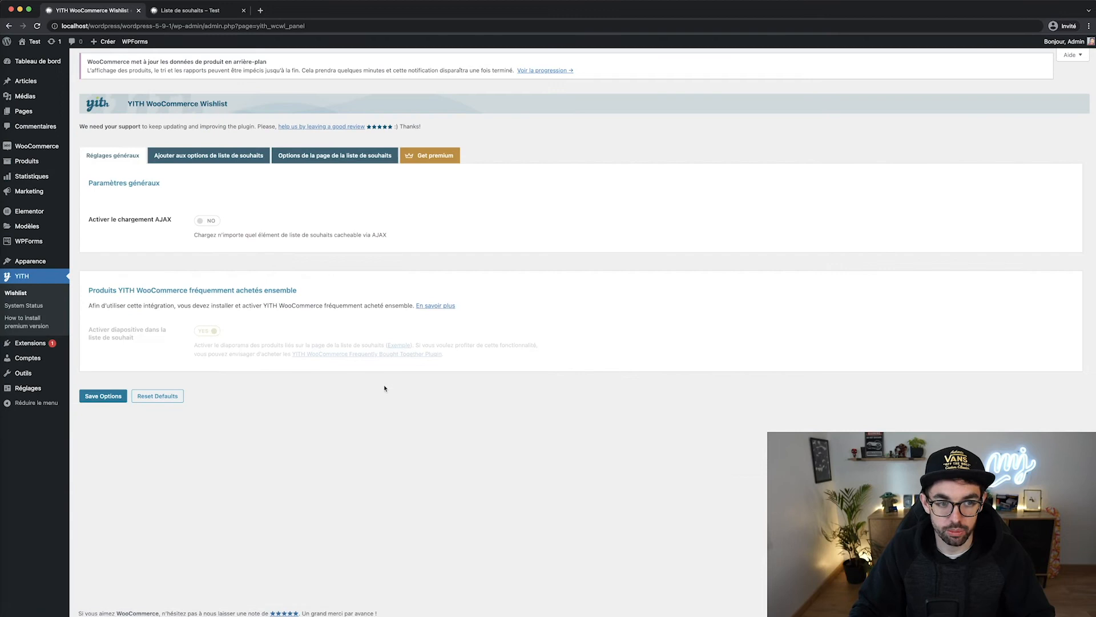
pyautogui.click(186, 158)
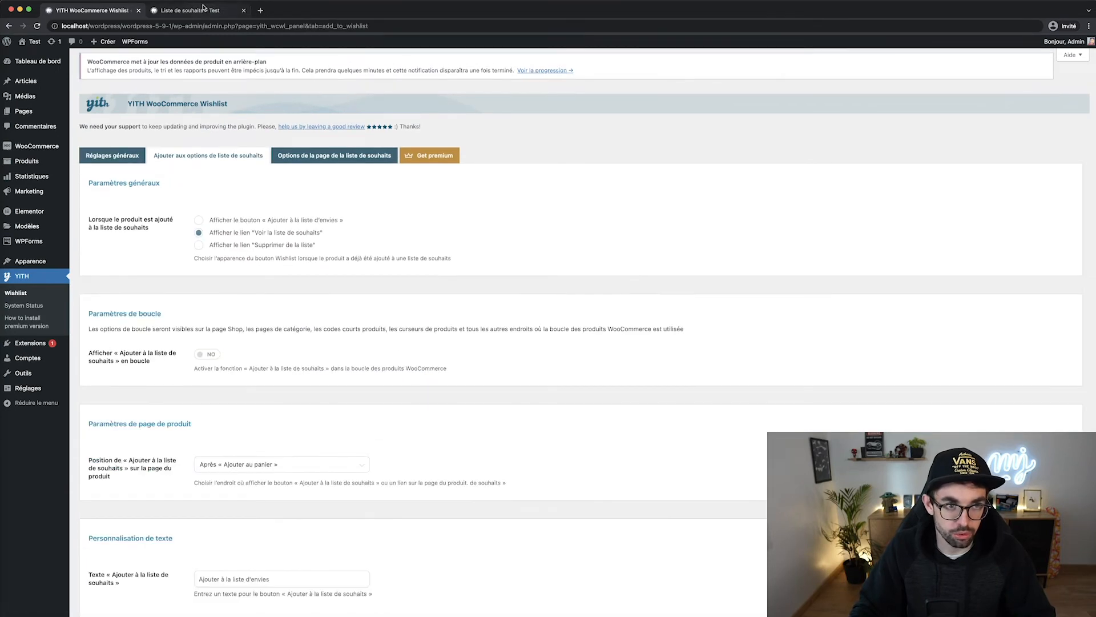
pyautogui.scroll(-2, 268, 251)
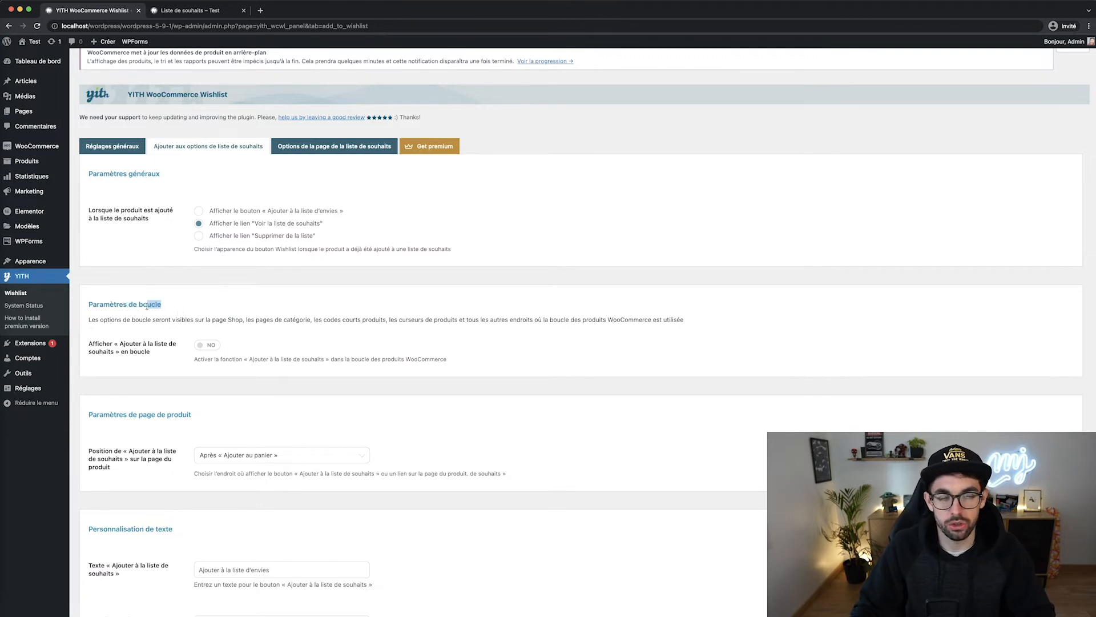
pyautogui.click(207, 345)
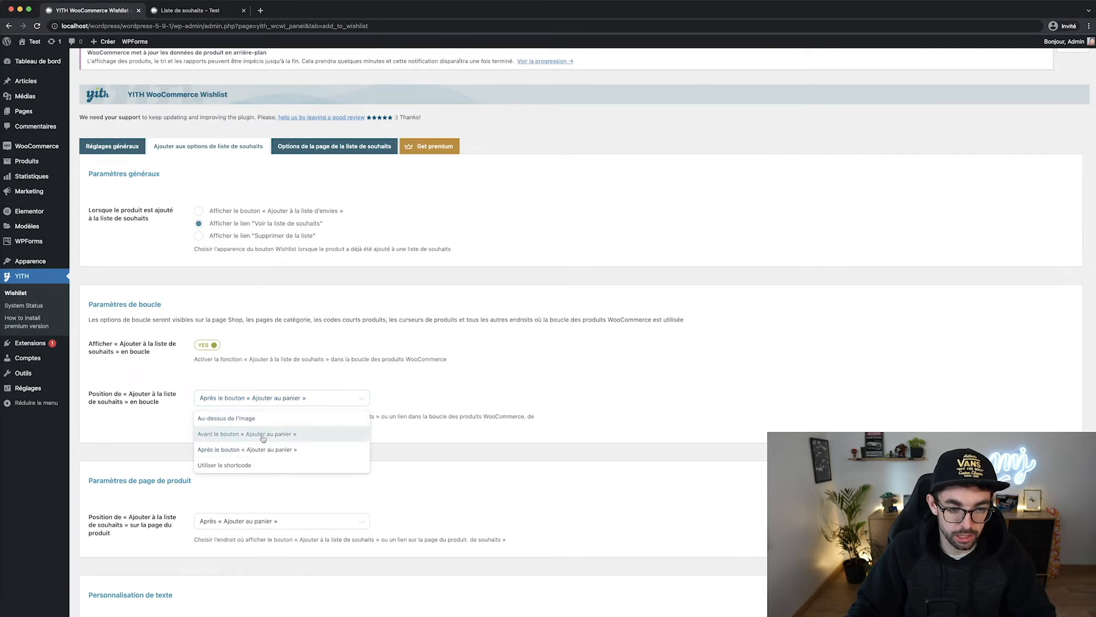
pyautogui.click(262, 464)
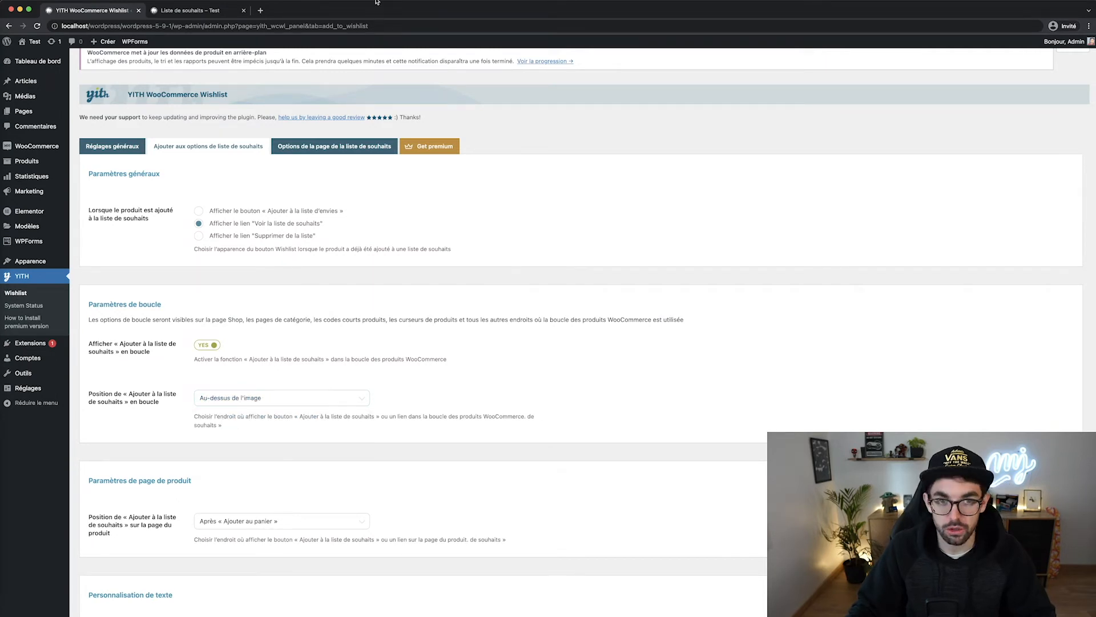
# - Check the wishlist hearts on the product images of the storefront's home page and Shop page
pyautogui.click(197, 11)
pyautogui.press('super+r')
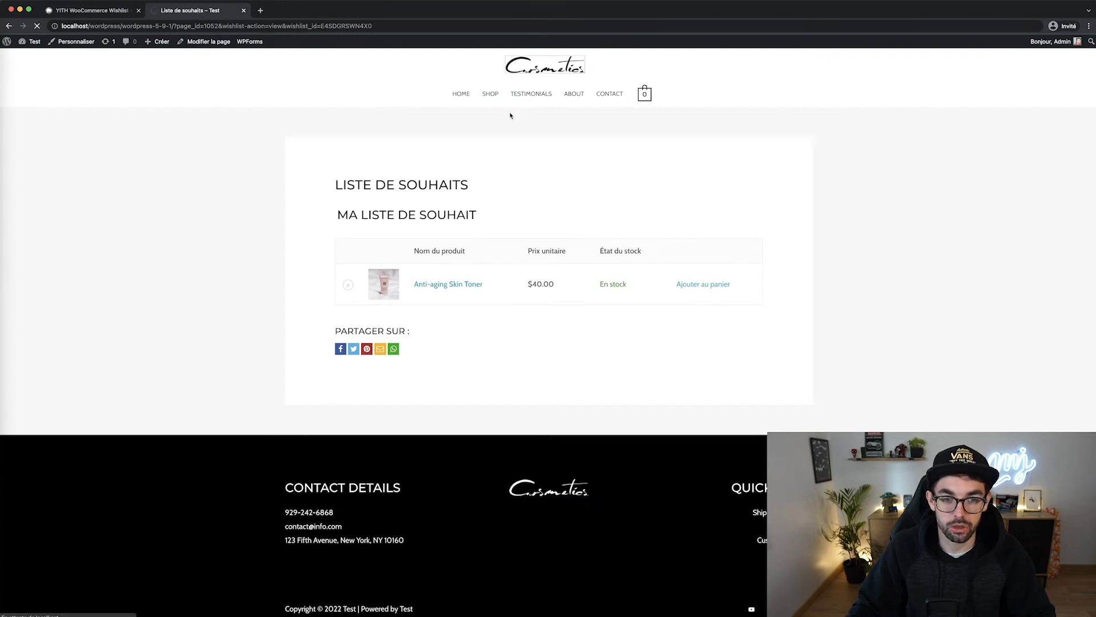
pyautogui.press('super+bracketleft')
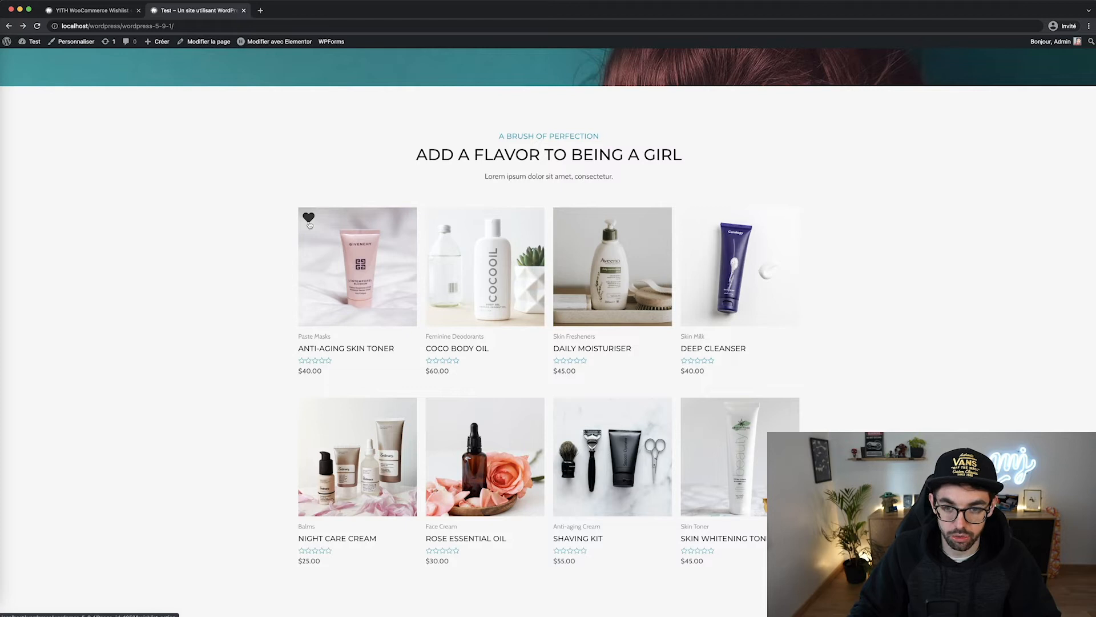
pyautogui.scroll(-2, 416, 343)
pyautogui.click(512, 296)
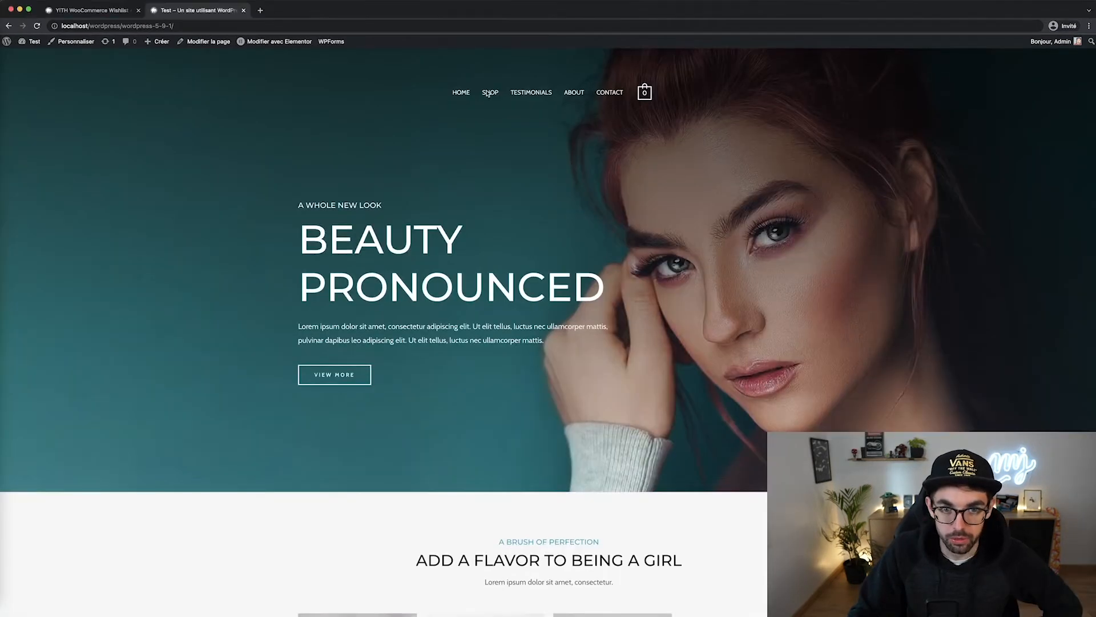
pyautogui.click(487, 96)
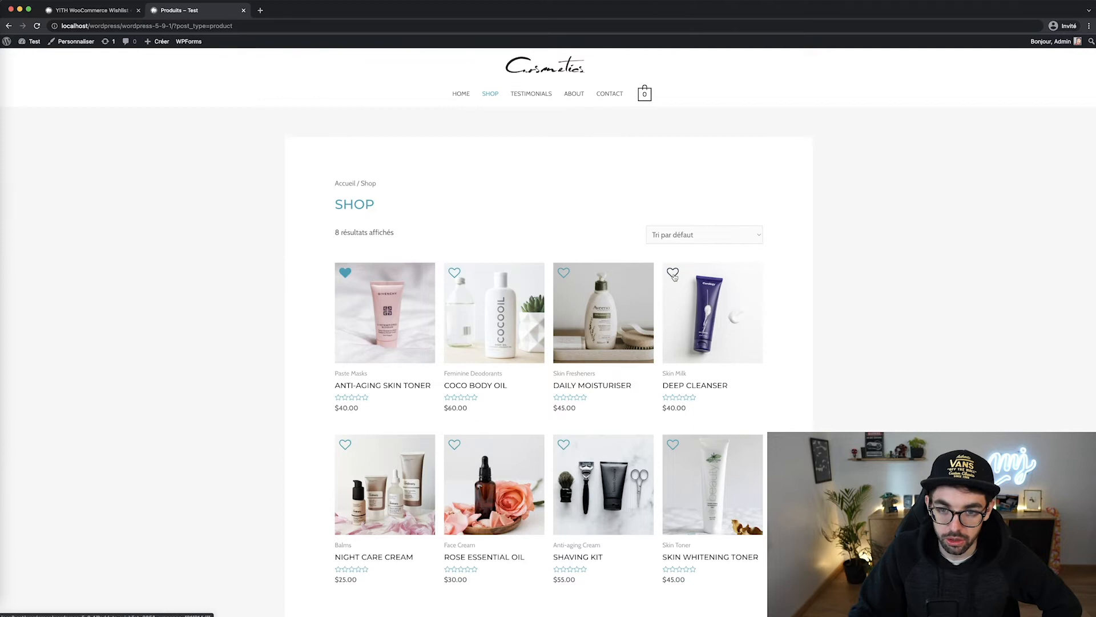
# - Add the Rose Essential Oil product to the wishlist directly from the Shop page's product grid
pyautogui.scroll(-3, 390, 357)
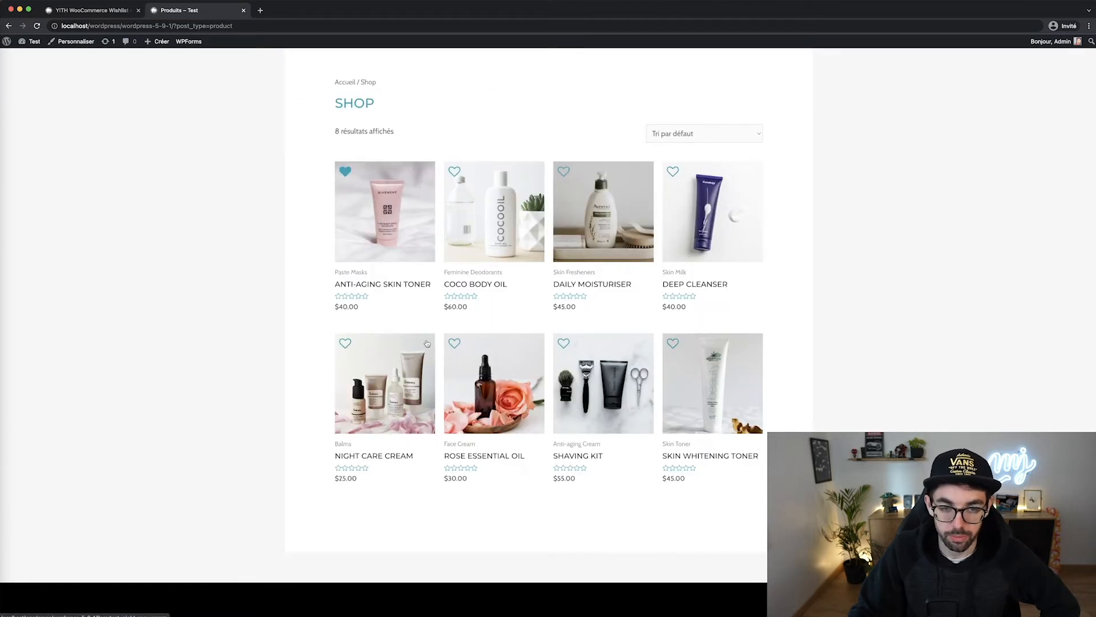
pyautogui.scroll(3, 427, 343)
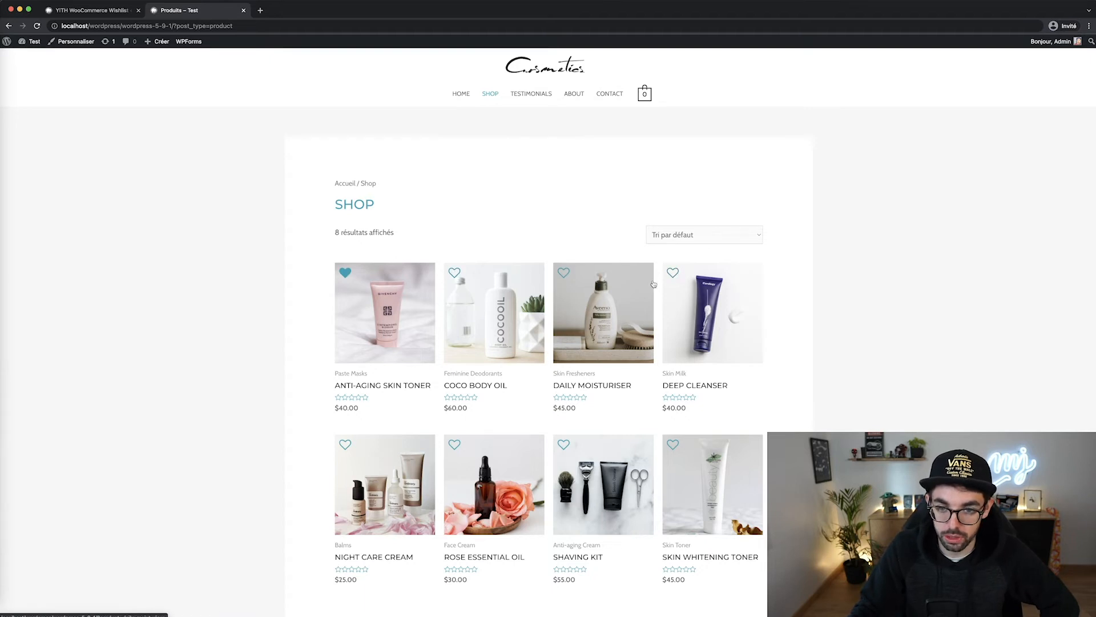
pyautogui.scroll(-3, 654, 284)
pyautogui.click(455, 341)
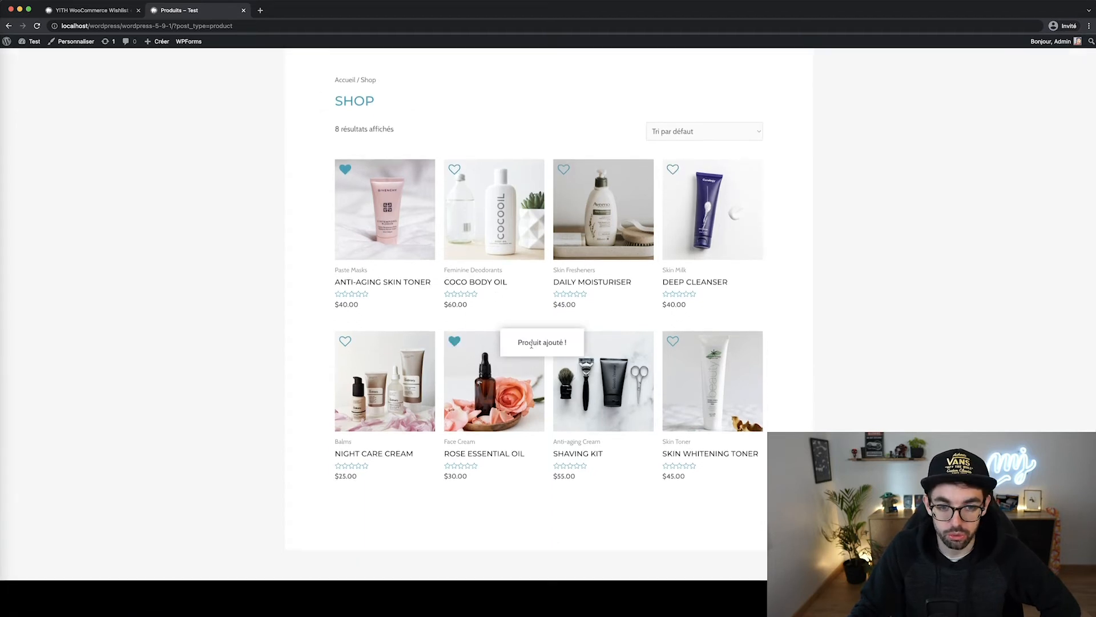
# - Open the wishlist through Rose Essential Oil's filled heart and remove Anti-aging Skin Toner from the list
pyautogui.scroll(3, 477, 449)
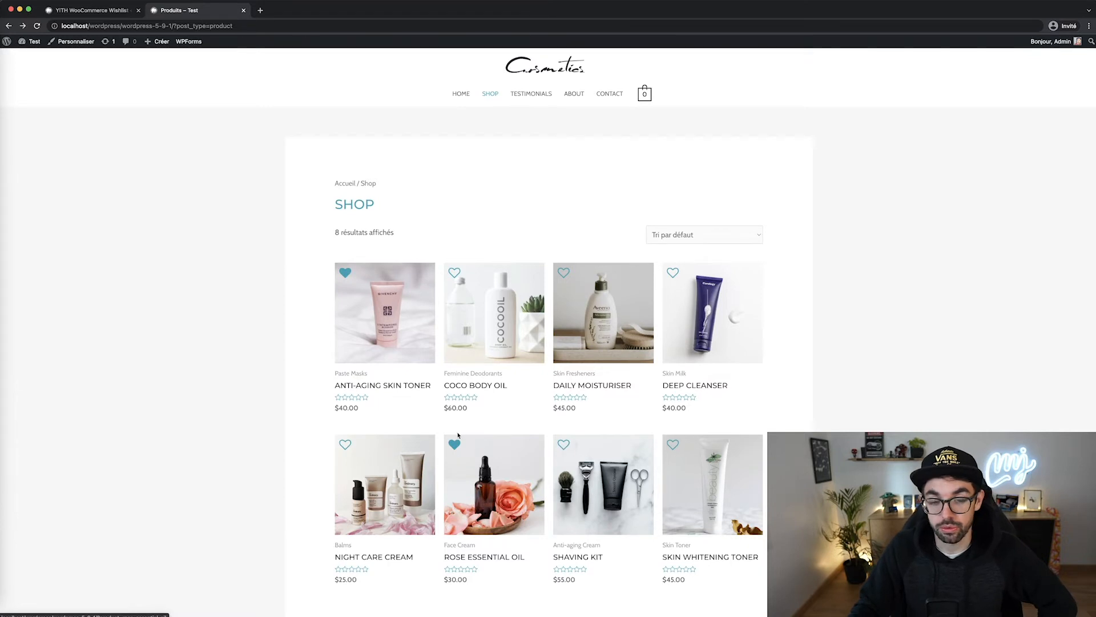
pyautogui.click(455, 445)
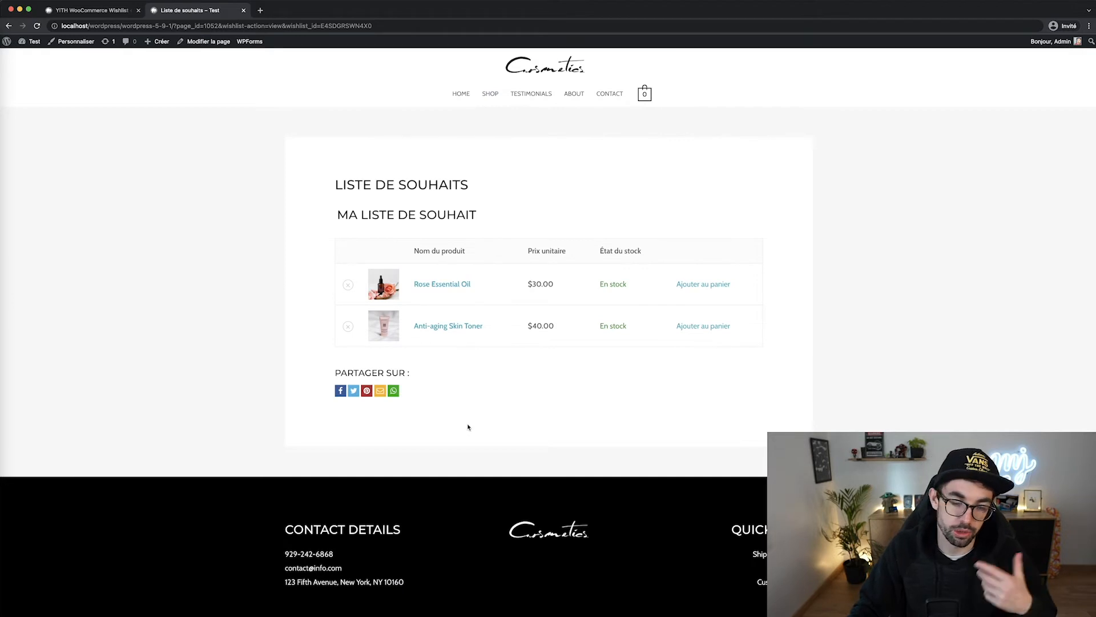
pyautogui.click(348, 326)
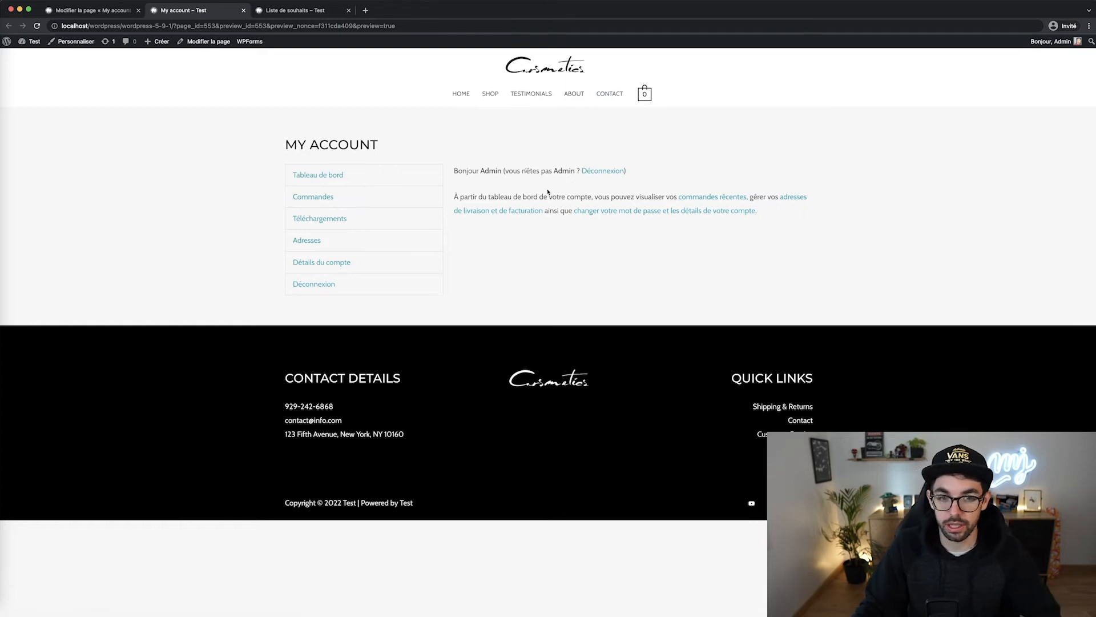
# - Load the wishlist page's URL in place of the My account preview
pyautogui.click(219, 26)
pyautogui.write('localhost/wordpress/wordpress-5-9-1/?page_id=1052&wishlist-action=view&wishlist_id=E4SDGRSWN4X0')
pyautogui.press('Return')
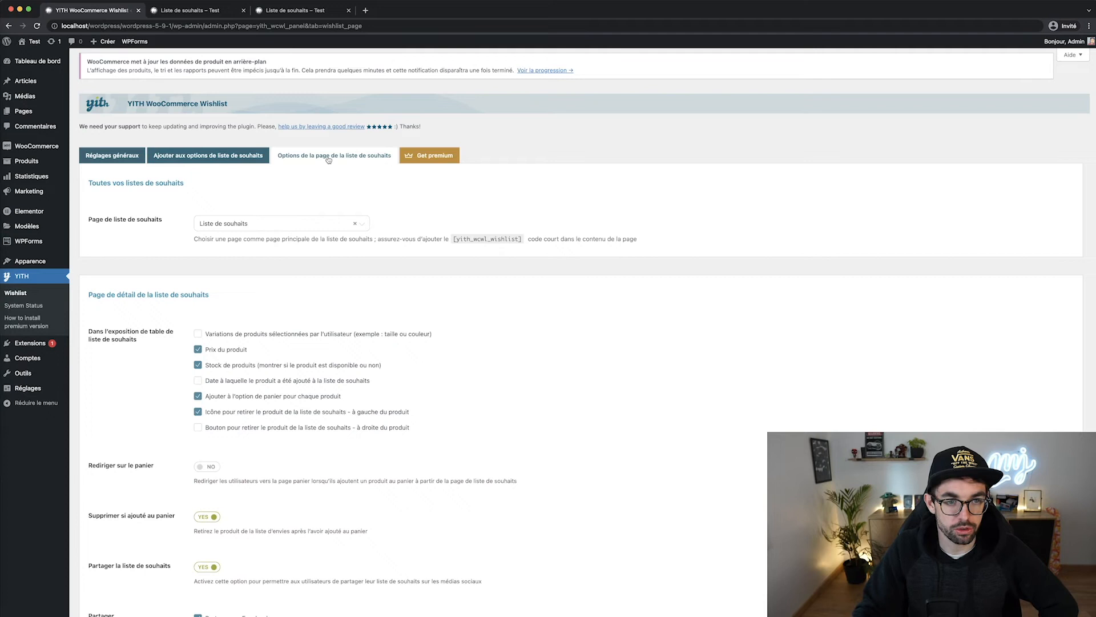
# - In the YITH wishlist page options, review the pages selectable as wishlist page and highlight the [yith_wcwl_wishlist] shortcode
pyautogui.click(274, 223)
pyautogui.scroll(-4, 262, 296)
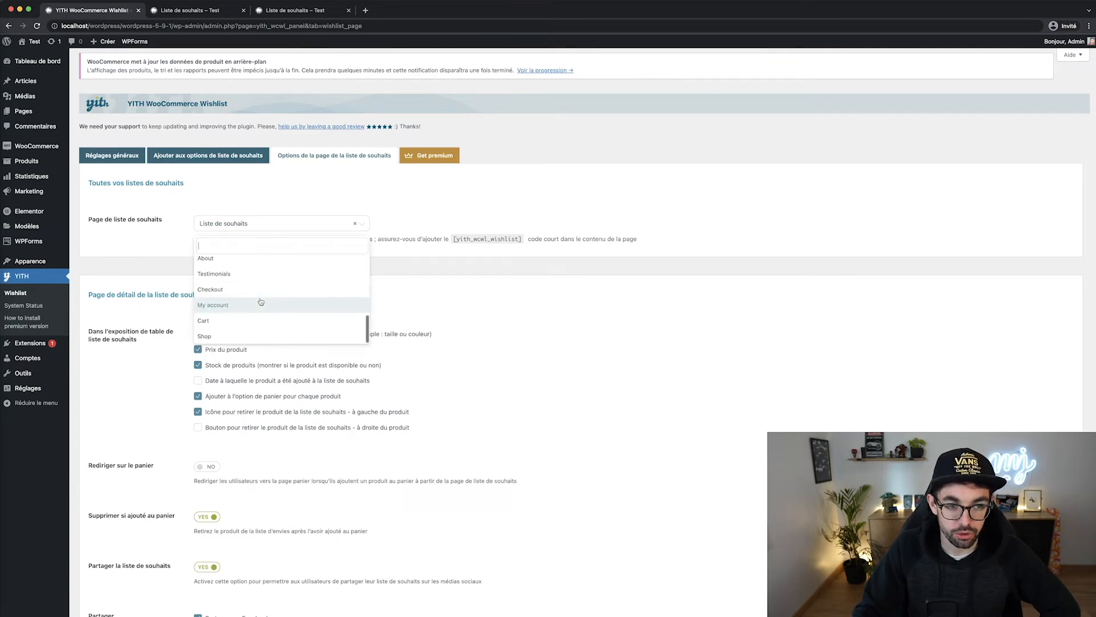
pyautogui.click(507, 279)
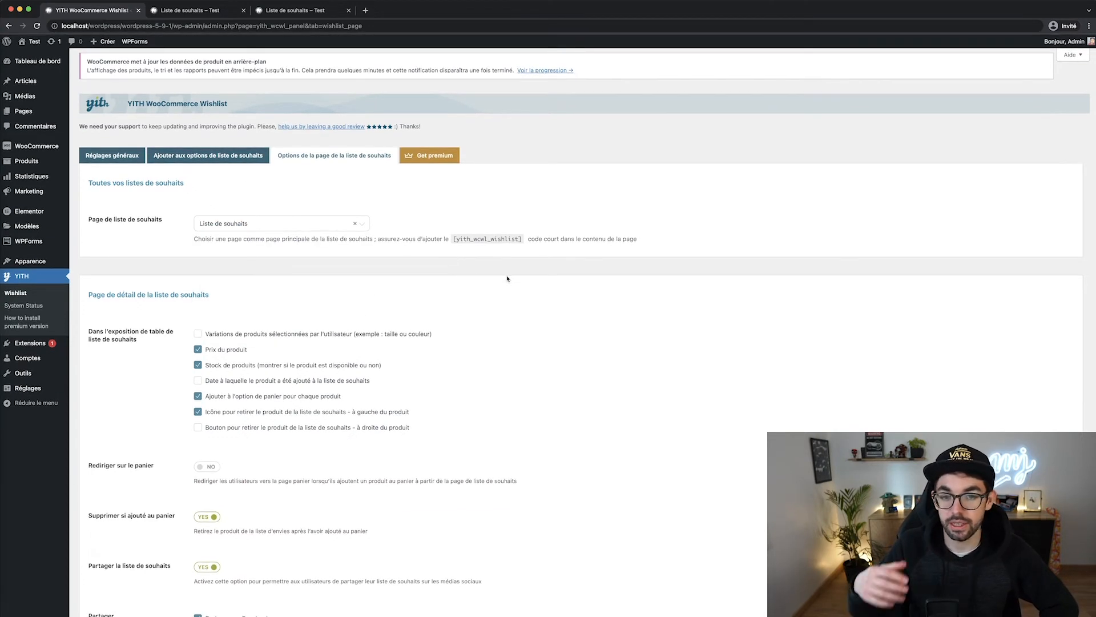
pyautogui.moveTo(520, 239); pyautogui.dragTo(448, 241)
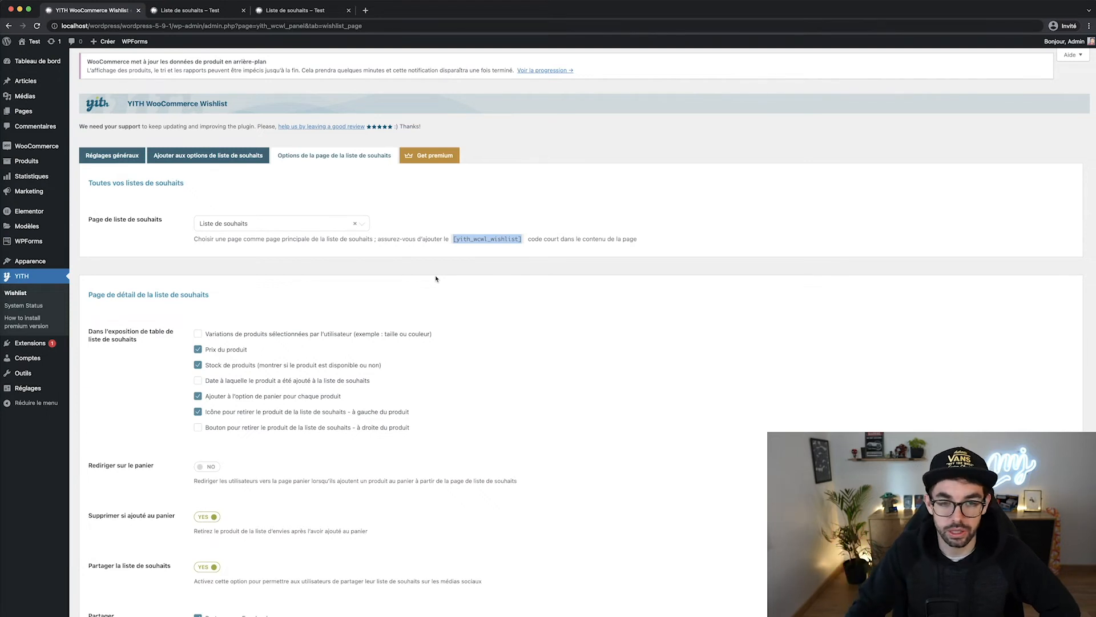
# - Review the wishlist page's table columns, cart behaviour, social sharing, text and button style options
pyautogui.scroll(-3, 216, 312)
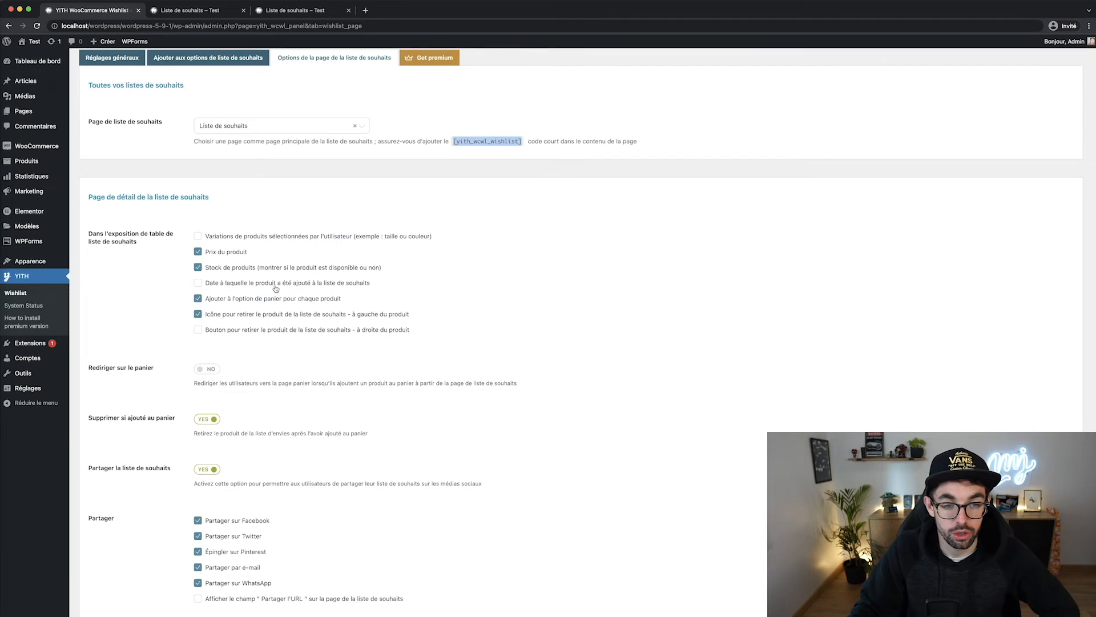
pyautogui.scroll(-3, 315, 320)
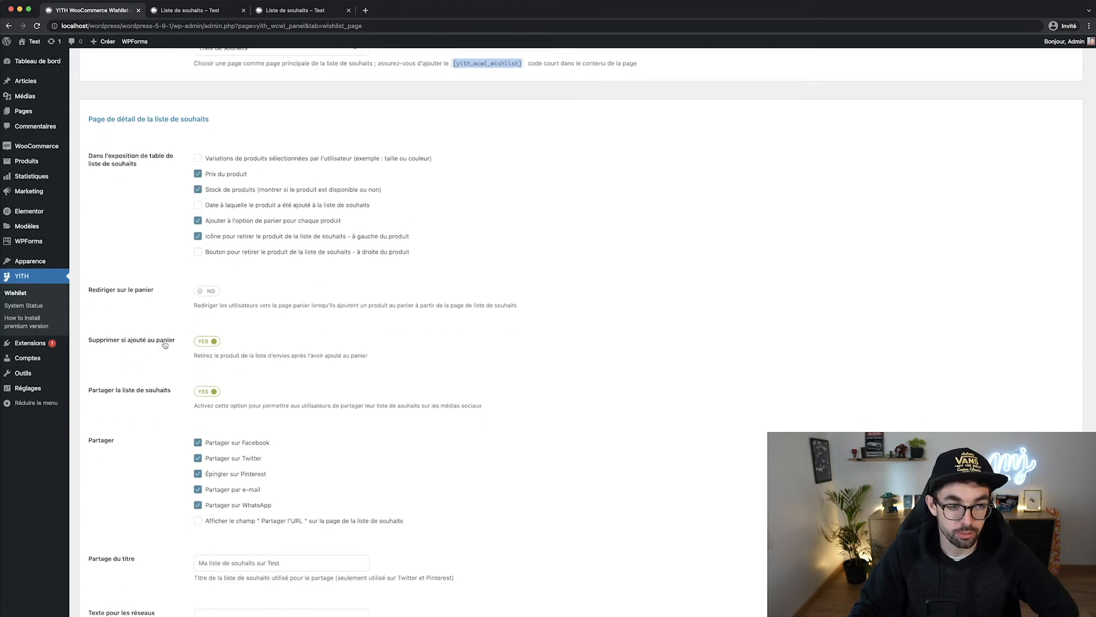
pyautogui.scroll(-4, 226, 352)
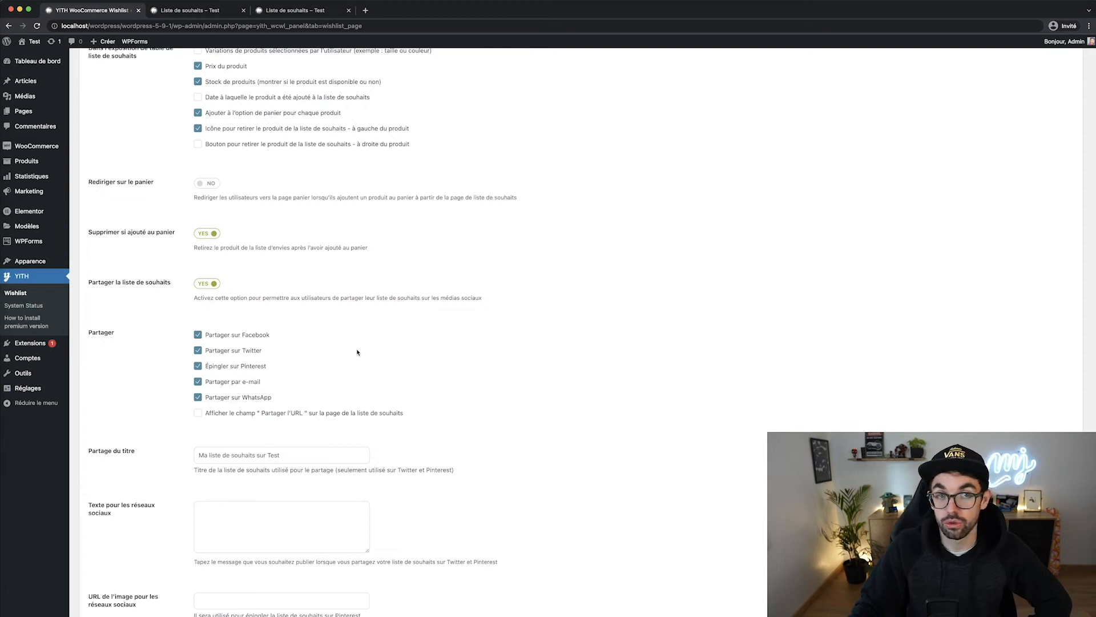
pyautogui.scroll(-15, 363, 375)
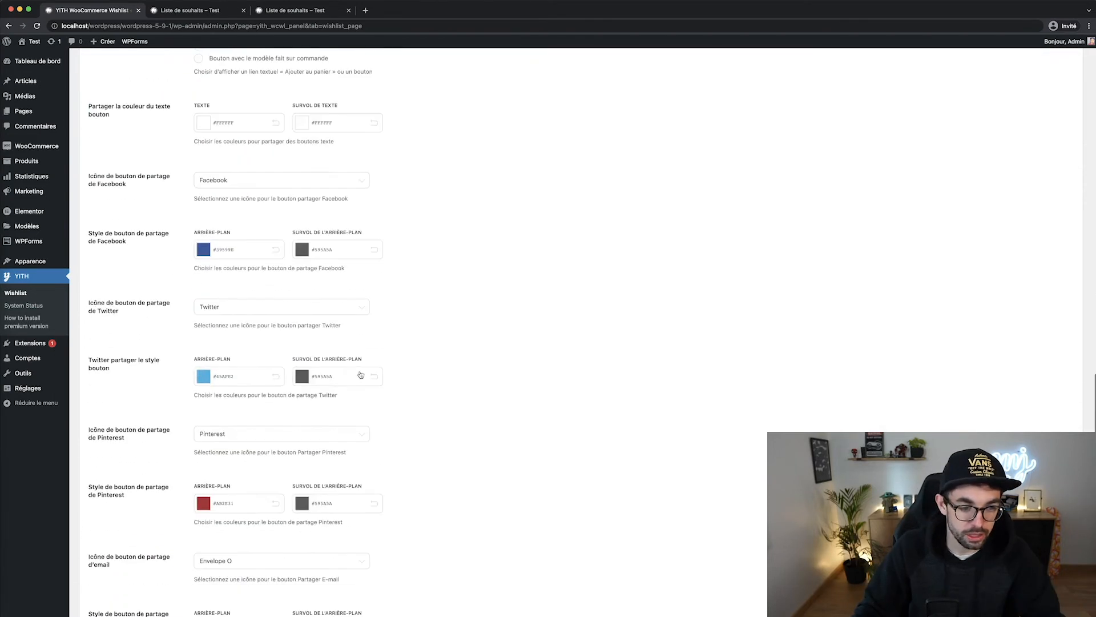
pyautogui.scroll(-8, 360, 371)
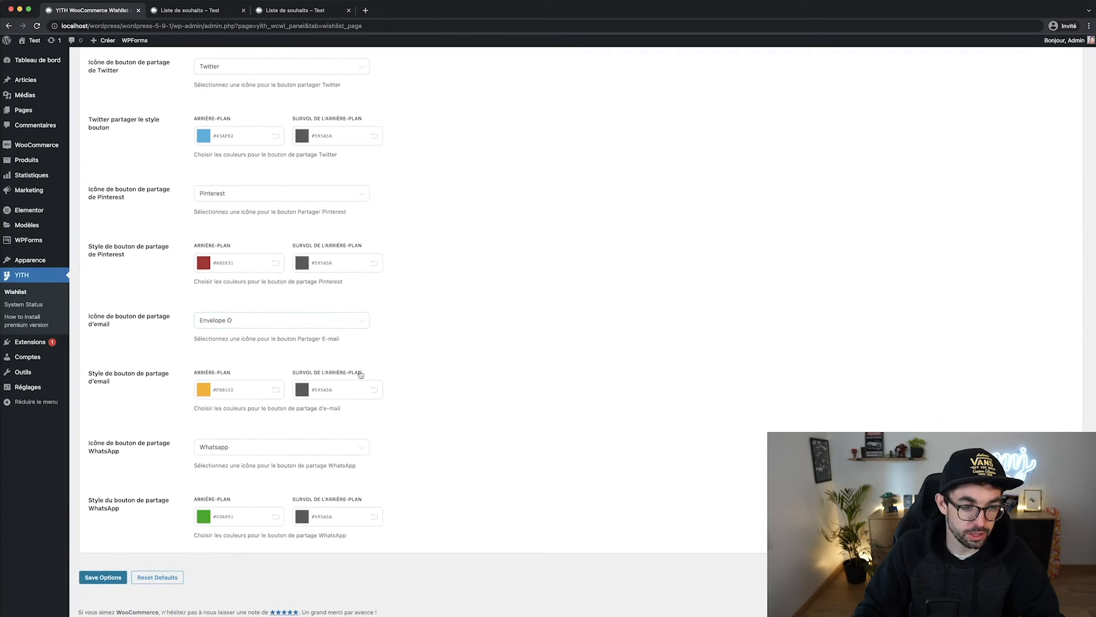
pyautogui.scroll(9, 361, 374)
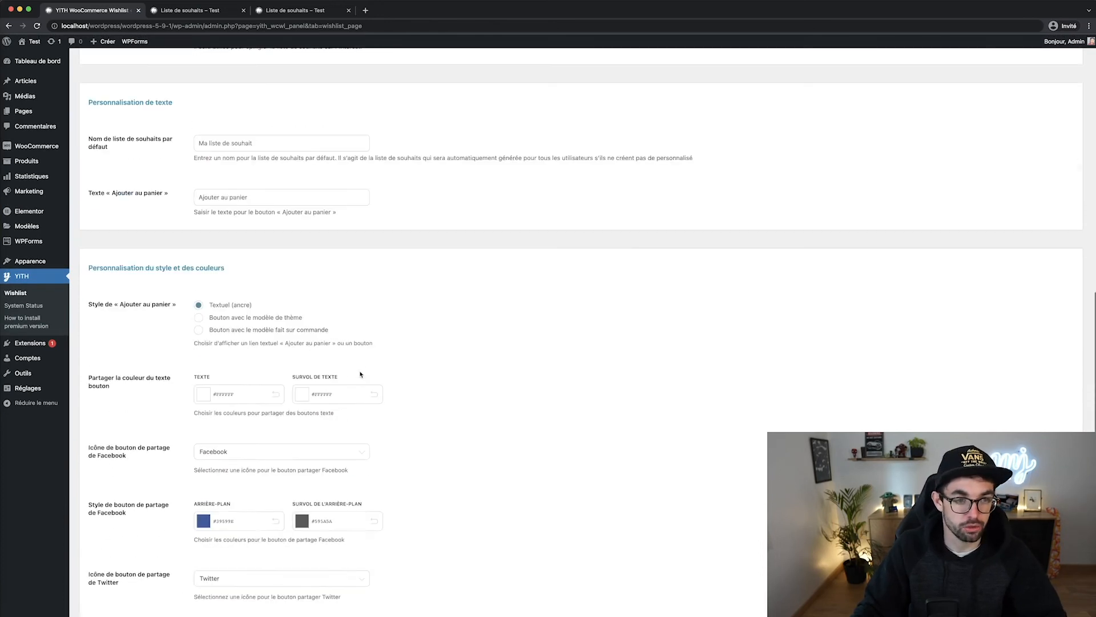
pyautogui.scroll(14, 360, 374)
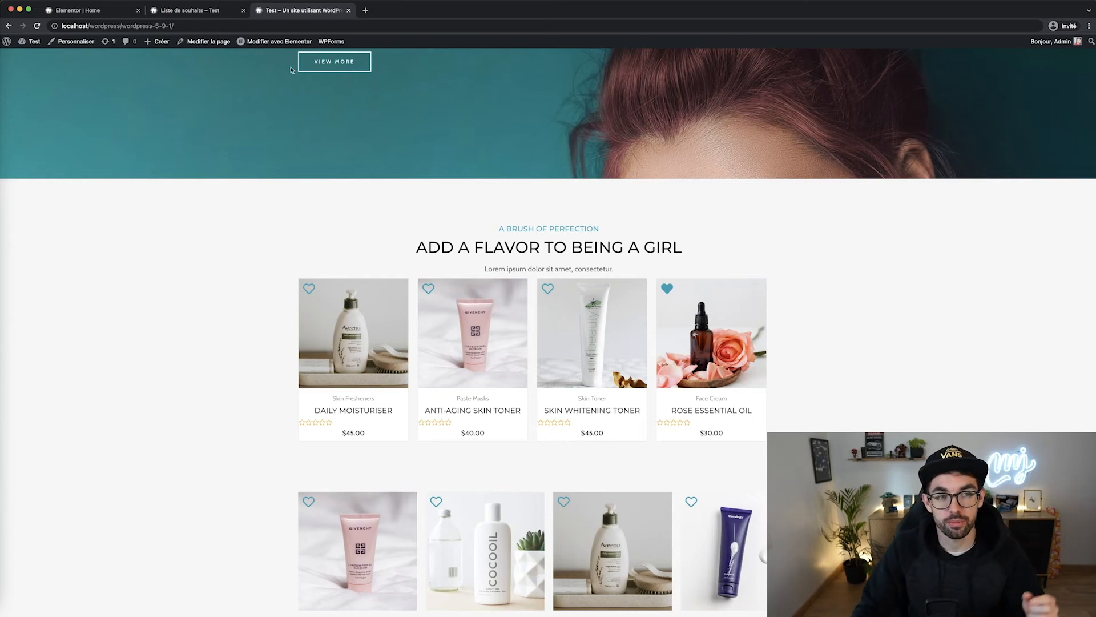
# - Compare the home page's Product Grid in the Elementor editor and on the storefront, and locate the Essential Addons for Elementor plugin
pyautogui.click(84, 10)
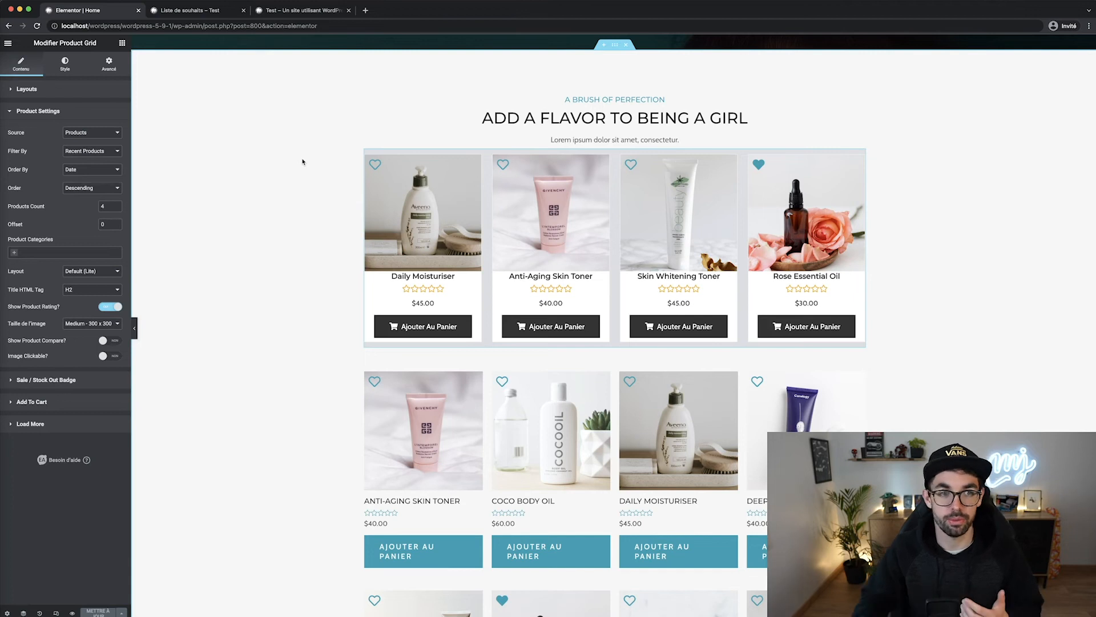
pyautogui.click(323, 10)
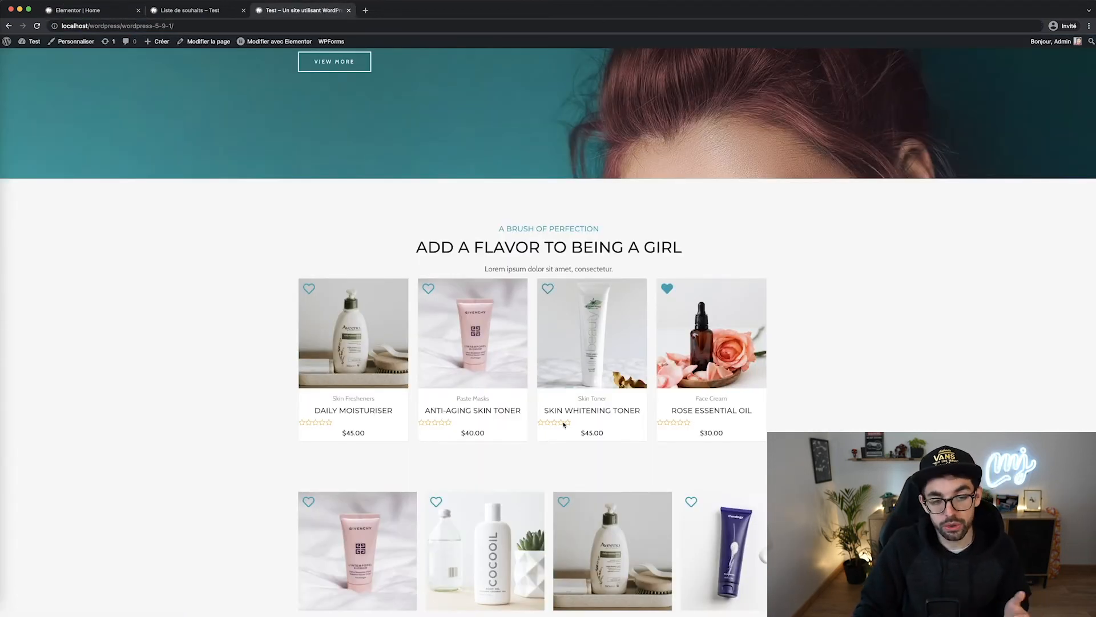
pyautogui.scroll(-2, 374, 399)
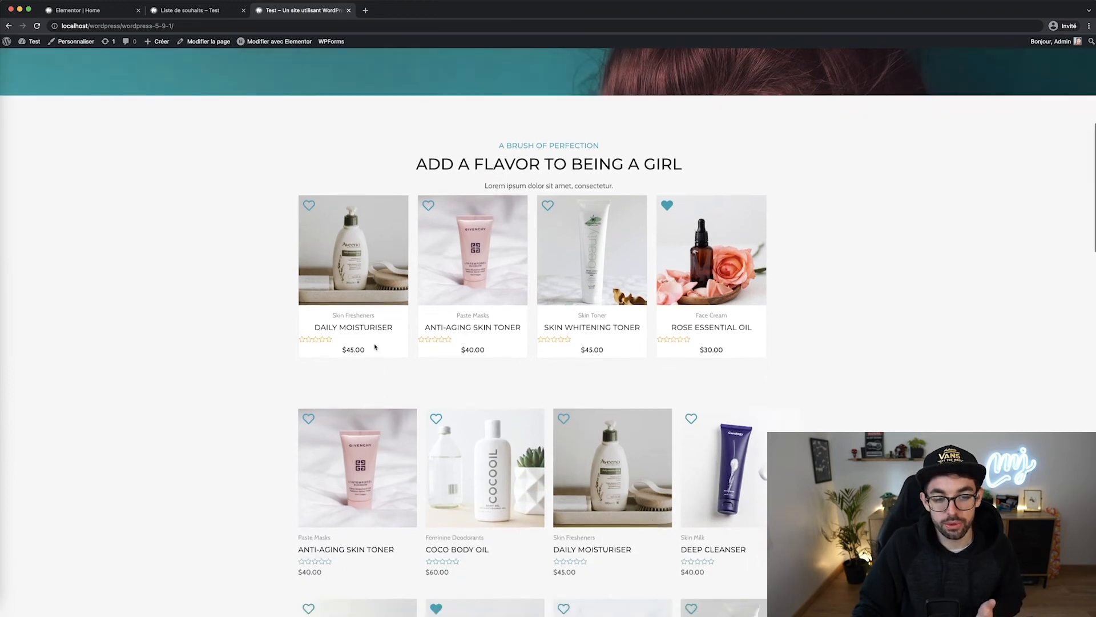
pyautogui.scroll(-3, 342, 376)
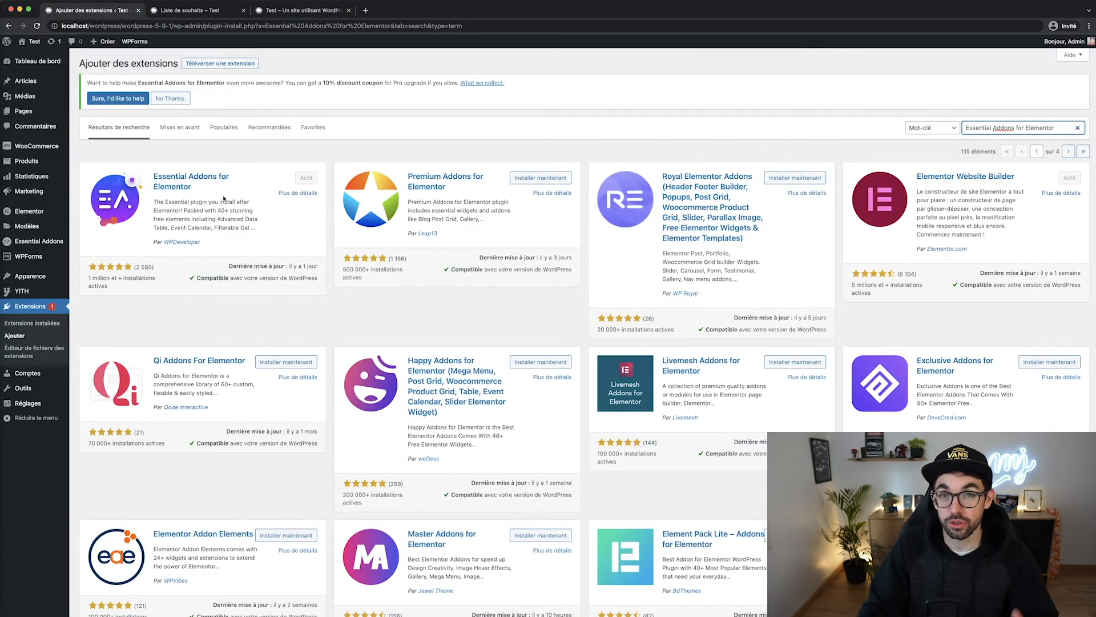
pyautogui.moveTo(181, 186); pyautogui.dragTo(155, 177)
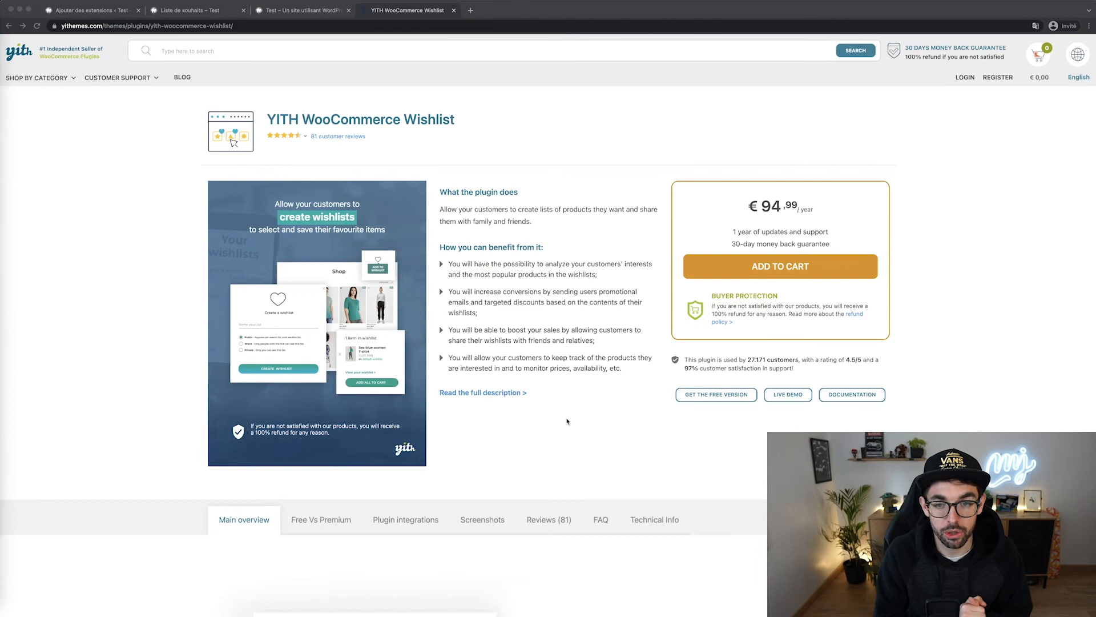
# - Read the YITH WooCommerce Wishlist product page's overview of multiple wishlists, privacy, estimates, popular products and promotional emails
pyautogui.scroll(-7, 592, 438)
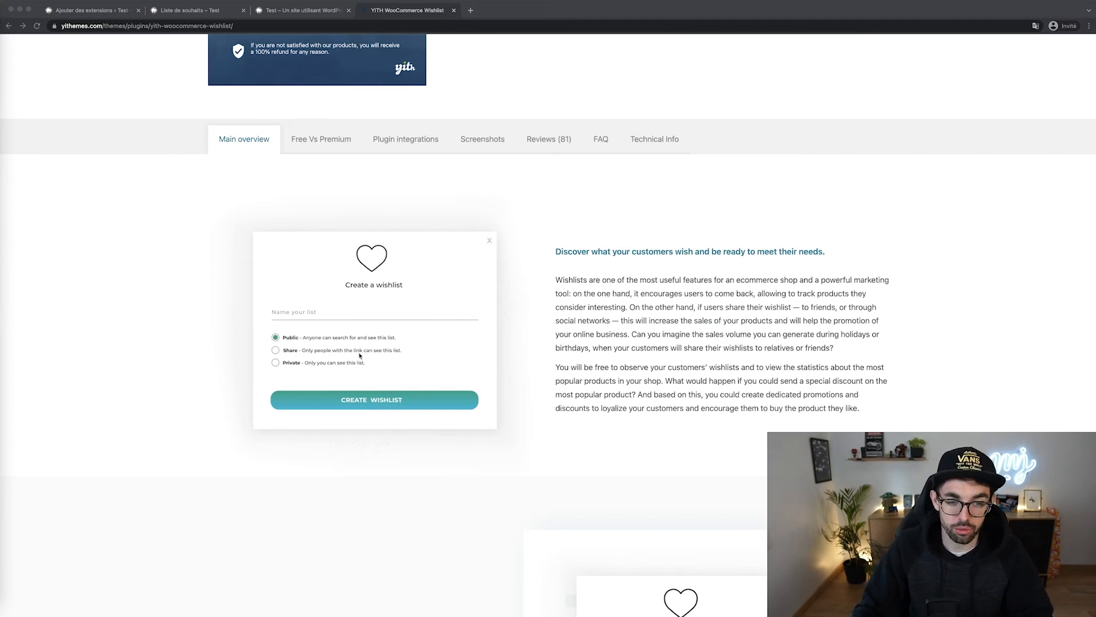
pyautogui.scroll(-4, 420, 409)
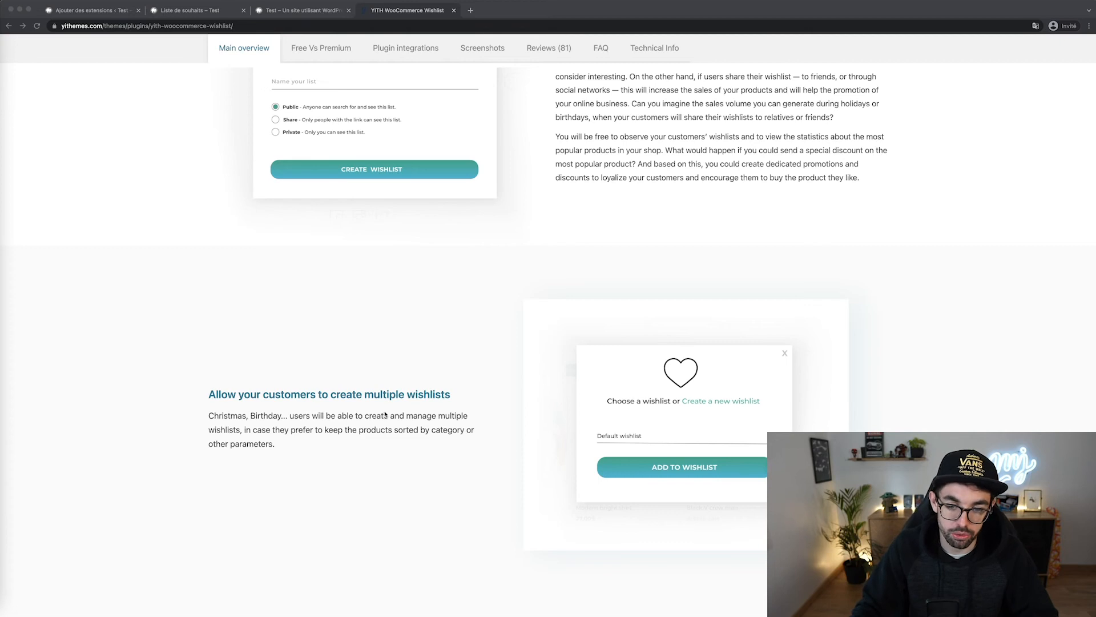
pyautogui.scroll(-7, 386, 415)
pyautogui.scroll(1, 421, 451)
pyautogui.scroll(-2, 458, 372)
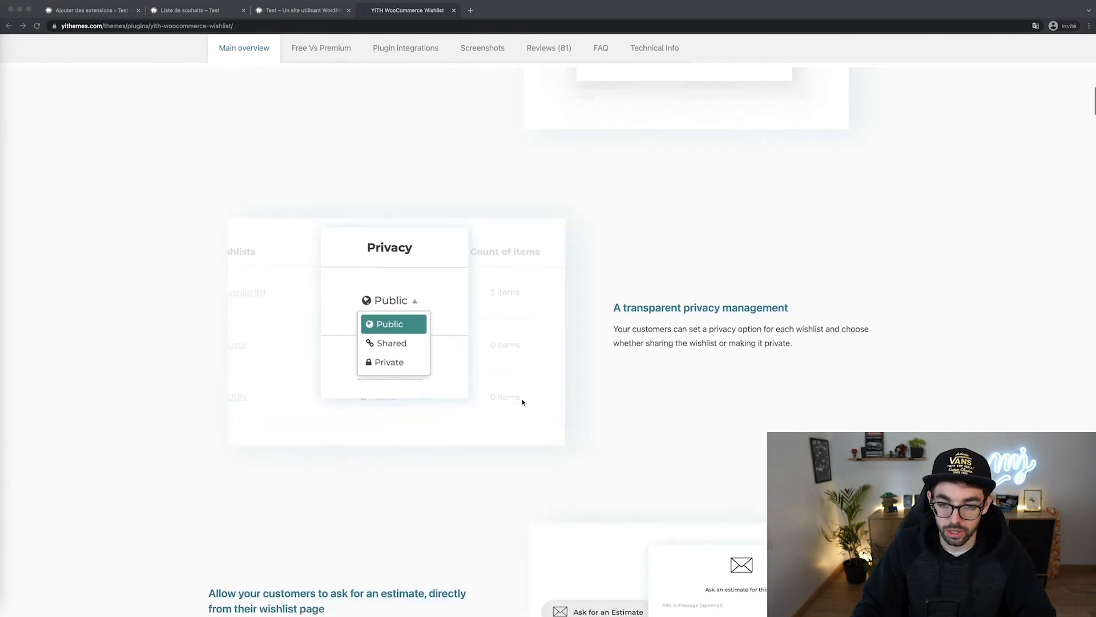
pyautogui.scroll(-5, 482, 417)
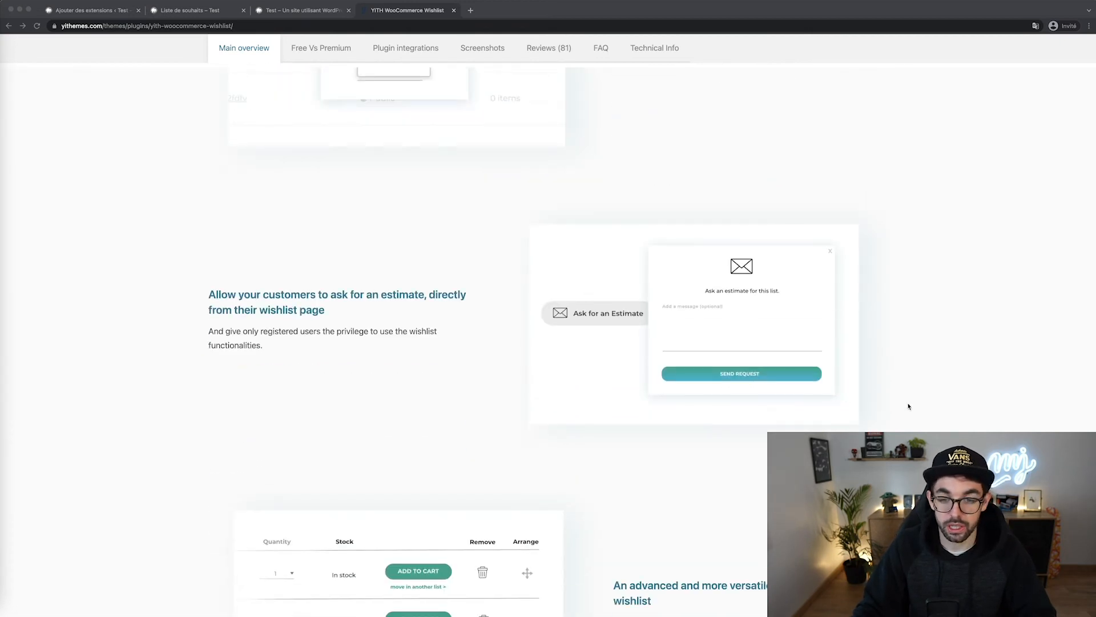
pyautogui.scroll(-3, 908, 406)
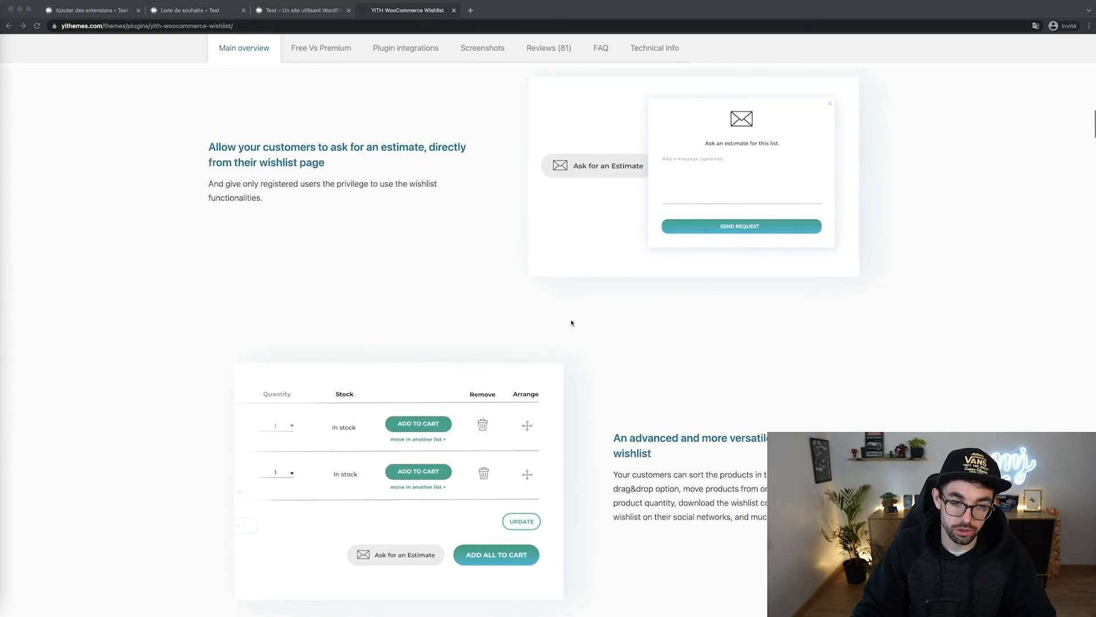
pyautogui.scroll(-3, 572, 321)
pyautogui.scroll(-2, 711, 303)
pyautogui.scroll(2, 711, 303)
pyautogui.scroll(-5, 536, 266)
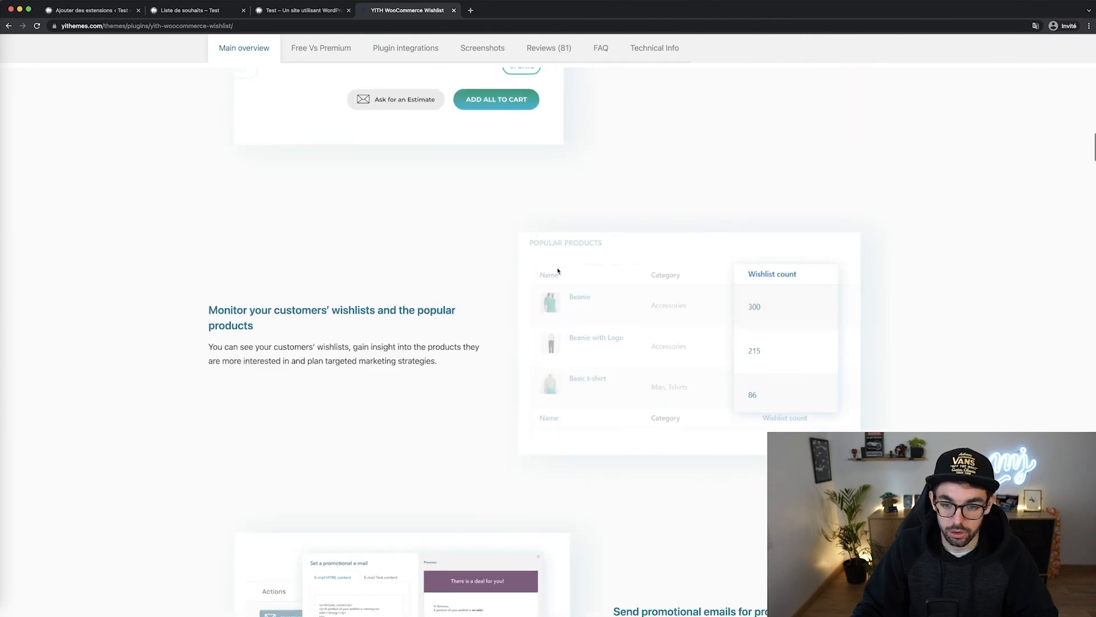
pyautogui.scroll(-7, 653, 342)
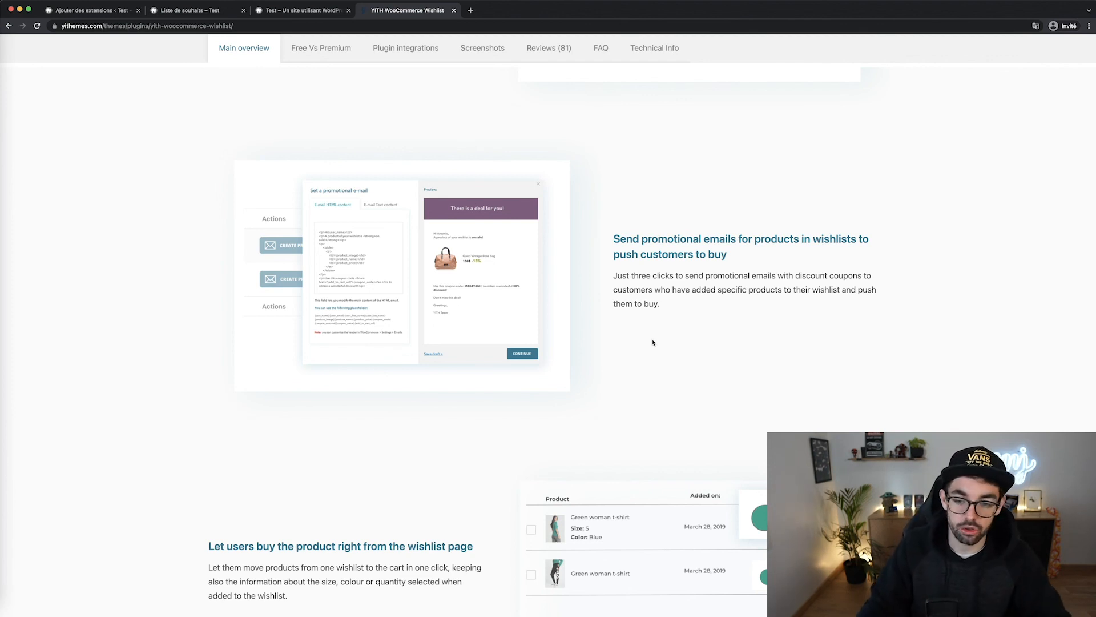
# - Examine the premium wishlist layouts, header and sidebar widgets, price monitoring and the Free Vs Premium feature comparison
pyautogui.scroll(10, 652, 342)
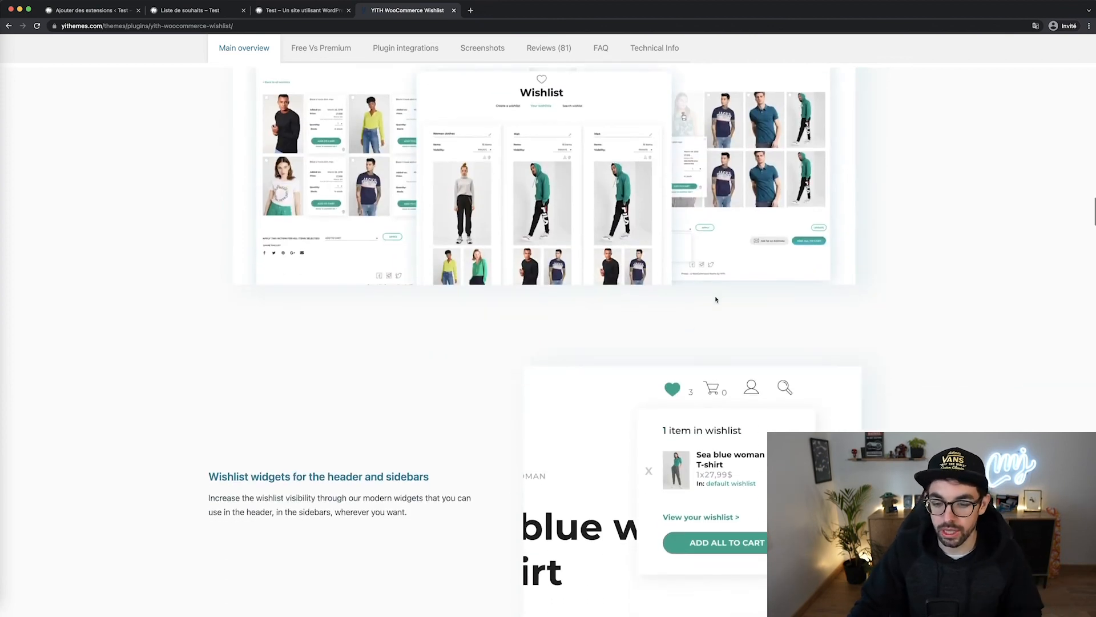
pyautogui.scroll(-3, 715, 299)
pyautogui.scroll(4, 715, 299)
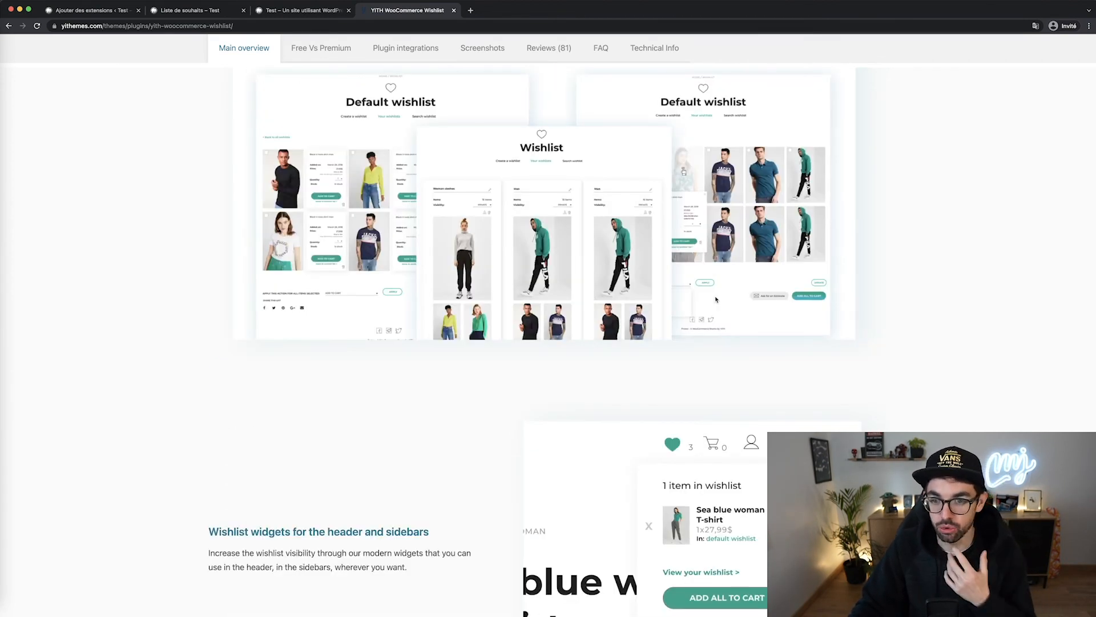
pyautogui.scroll(-8, 715, 299)
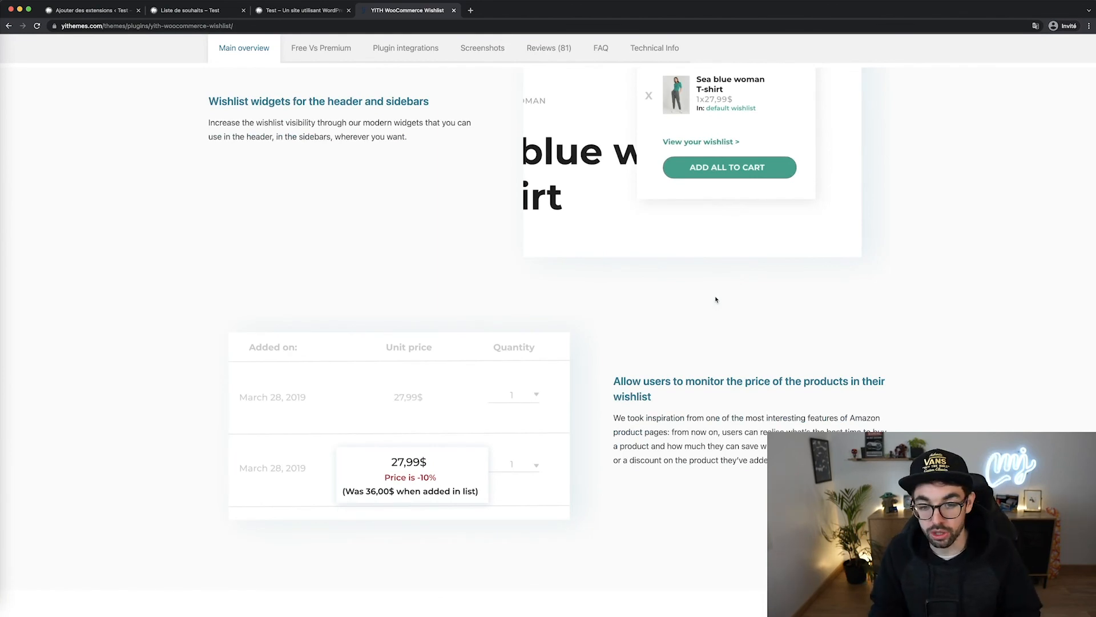
pyautogui.scroll(-10, 715, 300)
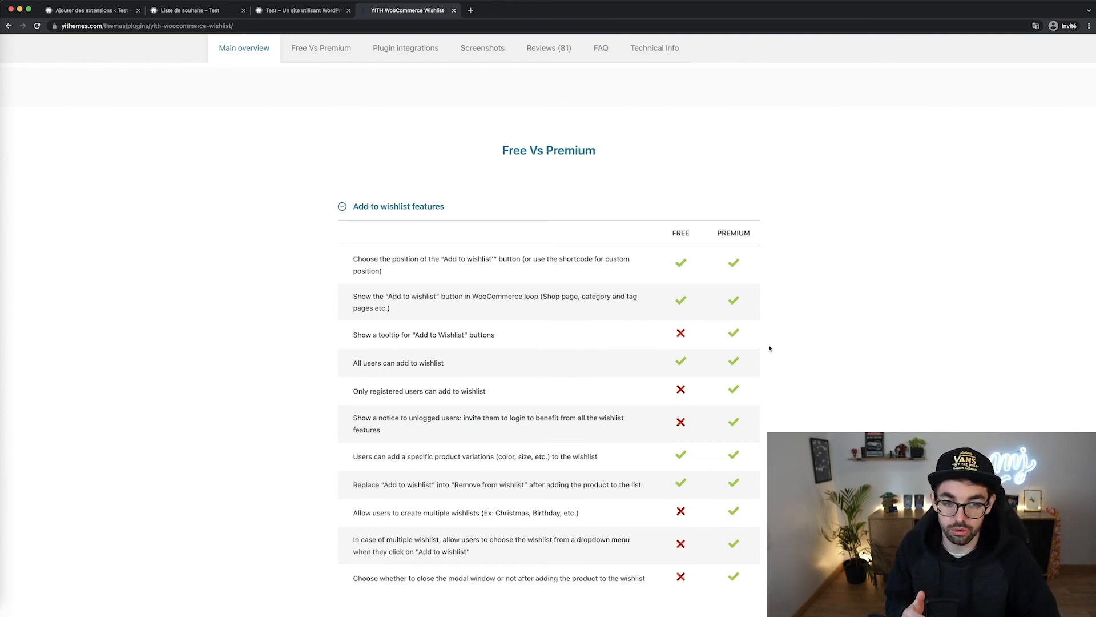
pyautogui.scroll(-6, 765, 349)
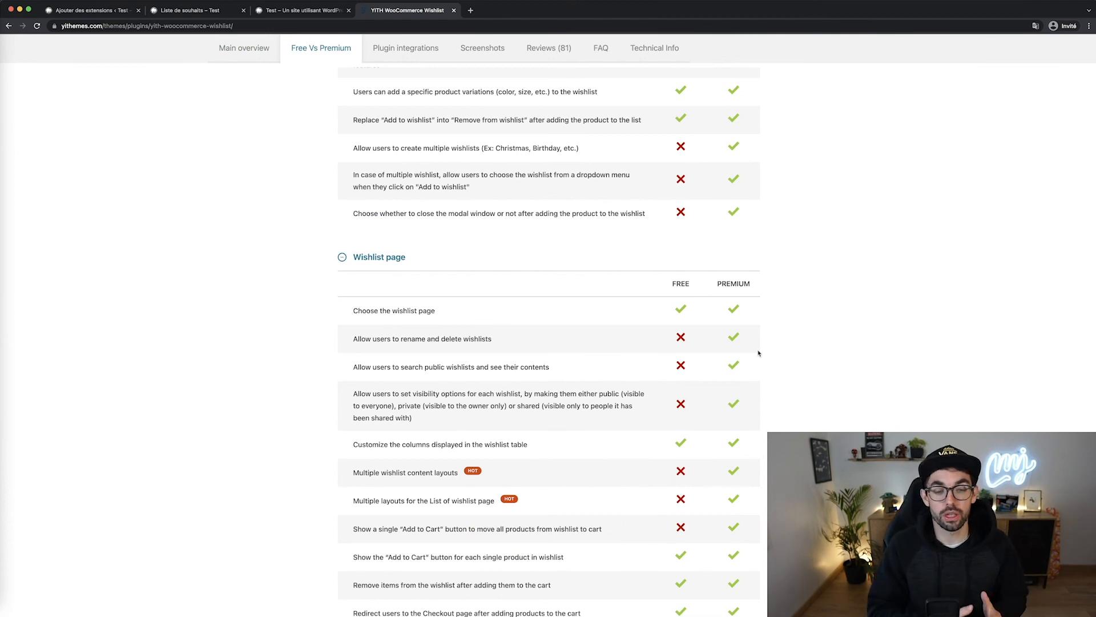